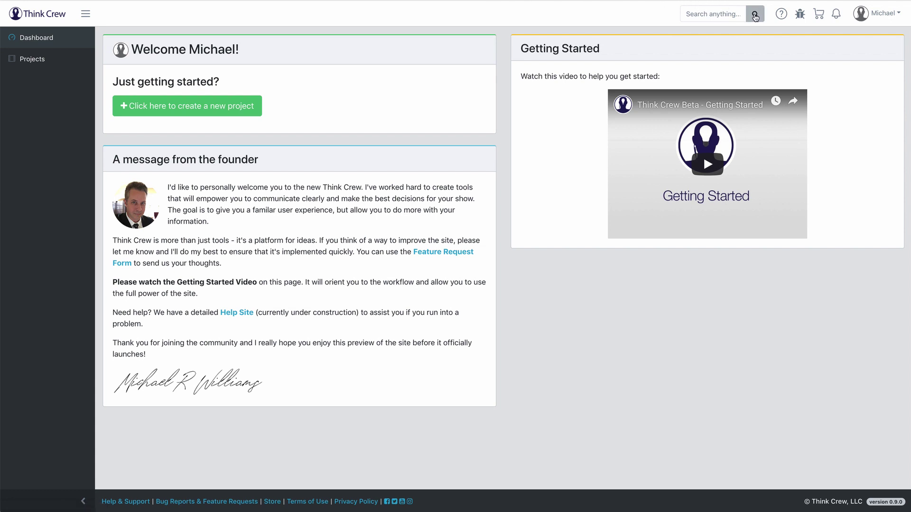
Step: Try the site search, alerts and account options, closing each without changes
left_click(696, 13)
left_click(644, 10)
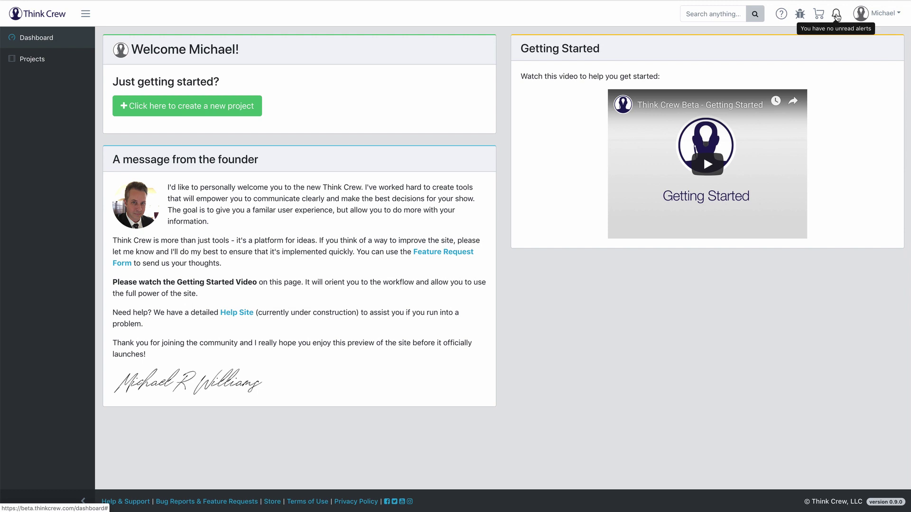
left_click(835, 16)
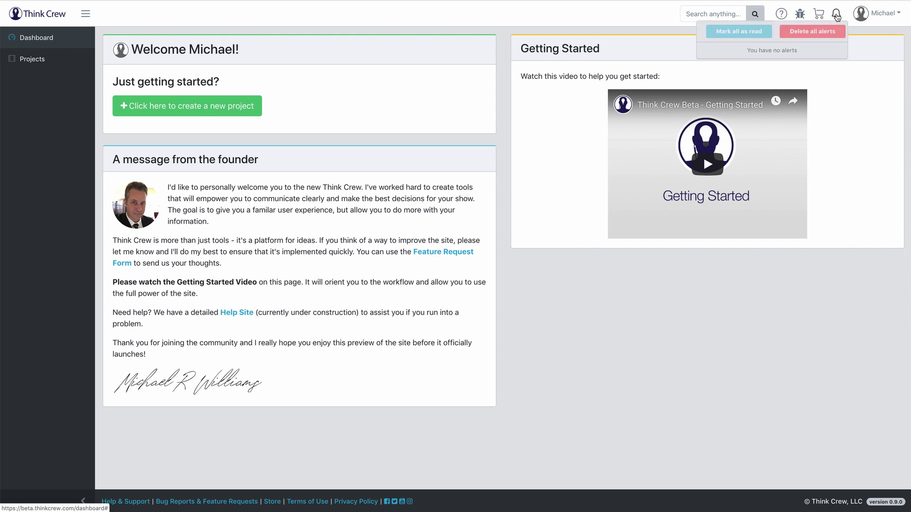
left_click(836, 16)
left_click(883, 13)
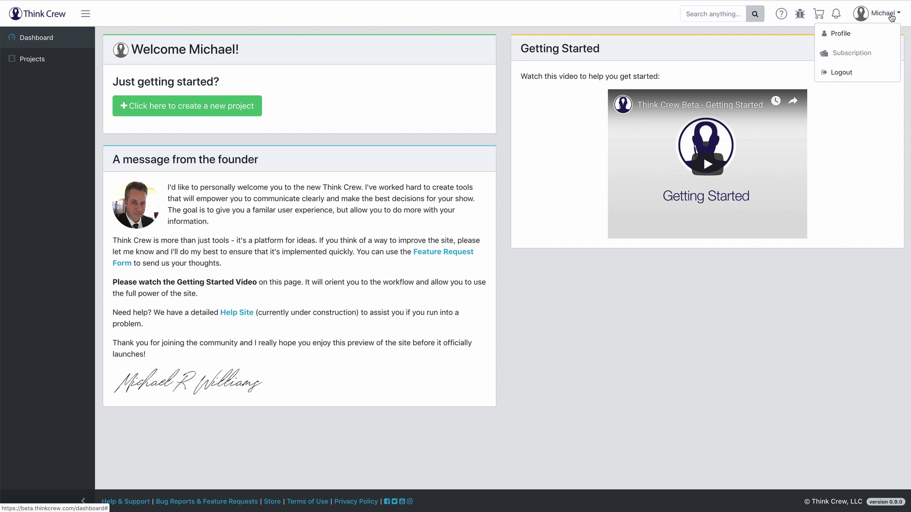
left_click(830, 72)
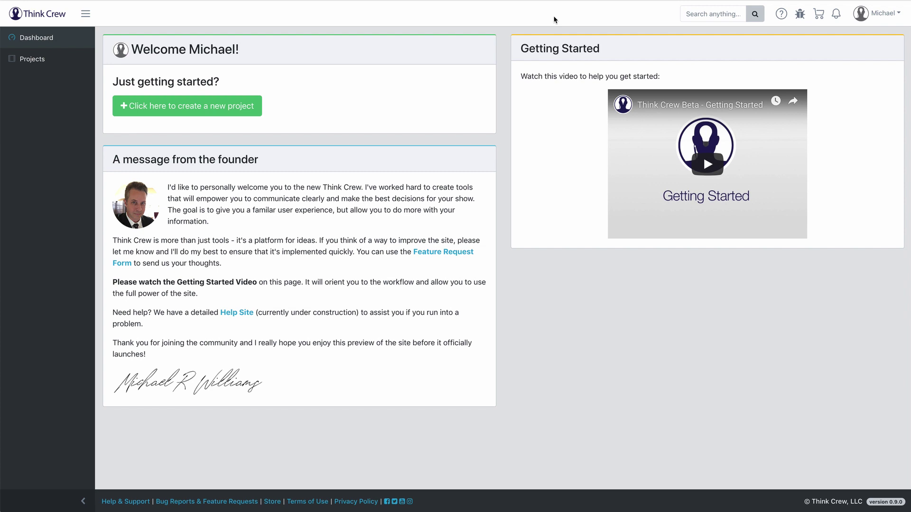
Step: Collapse and re-expand the navigation sidebar, ending at full width
left_click(86, 15)
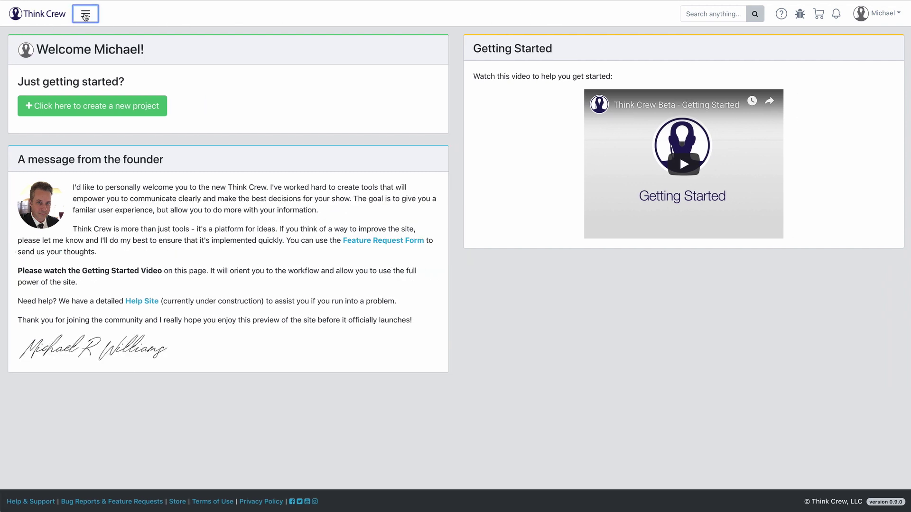
left_click(86, 15)
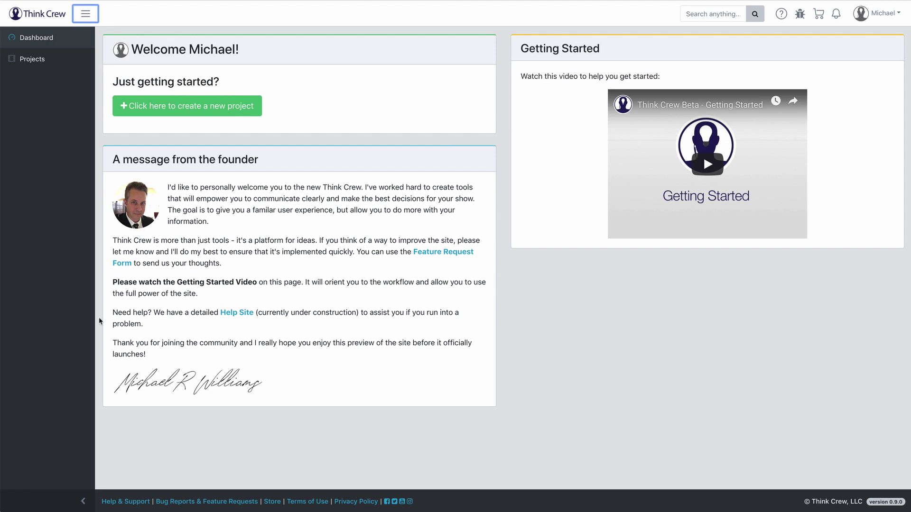
left_click(84, 502)
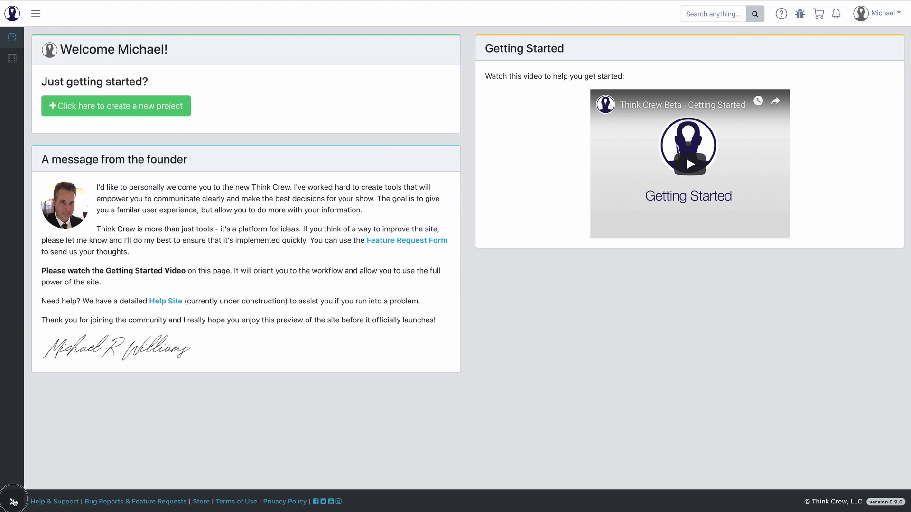
left_click(13, 501)
left_click(84, 502)
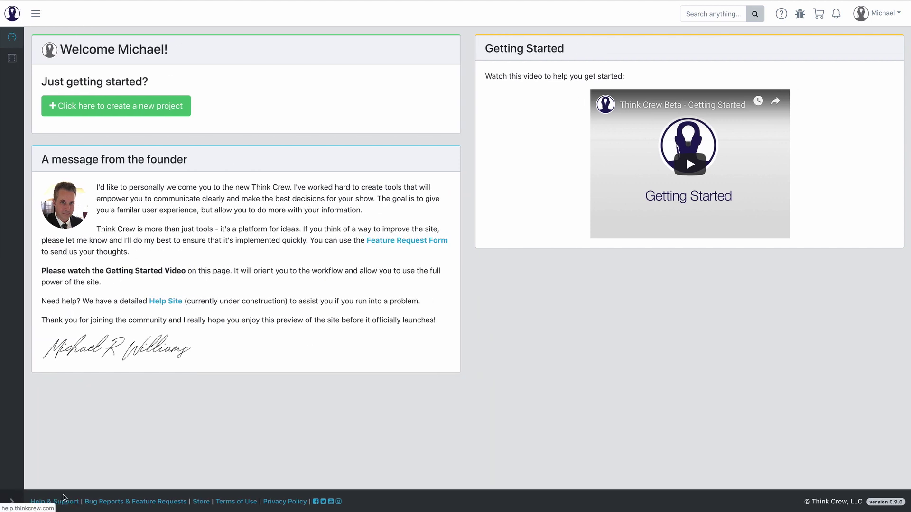
left_click(12, 501)
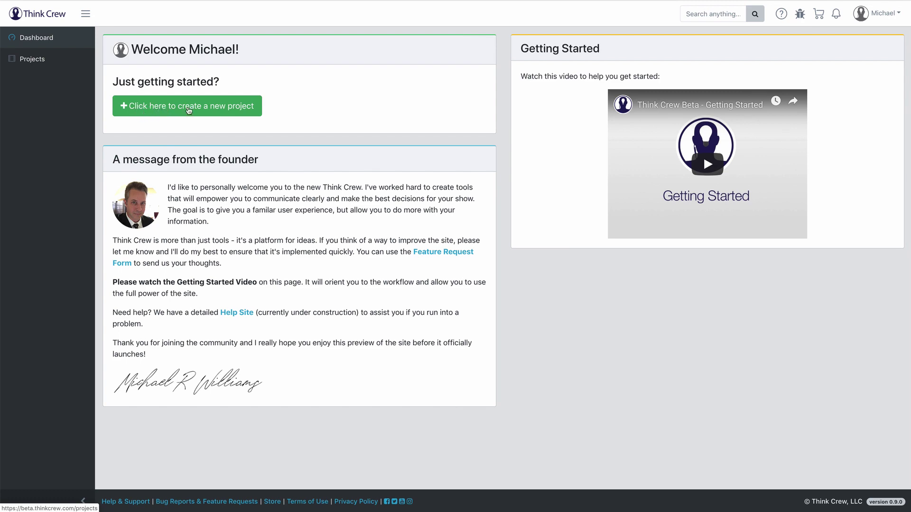
Step: Create a new project named 'It's a Wonderful Life'
left_click(201, 108)
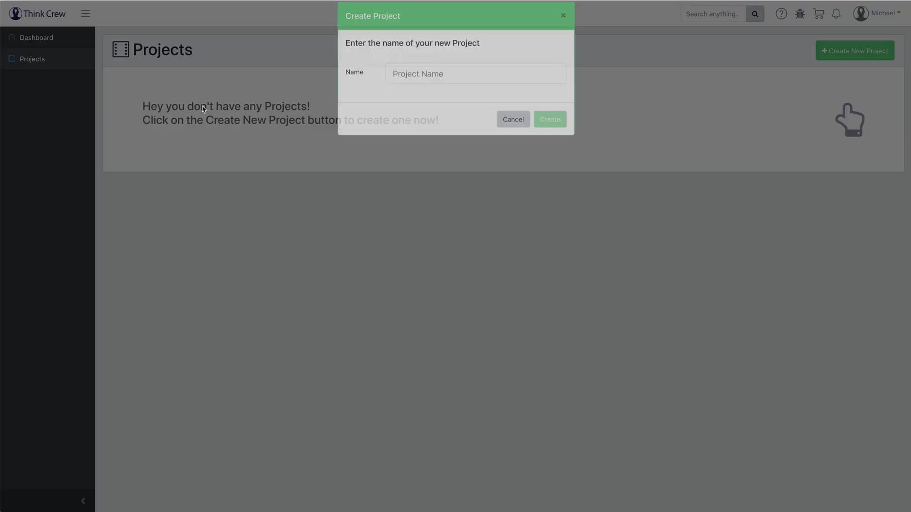
left_click(449, 90)
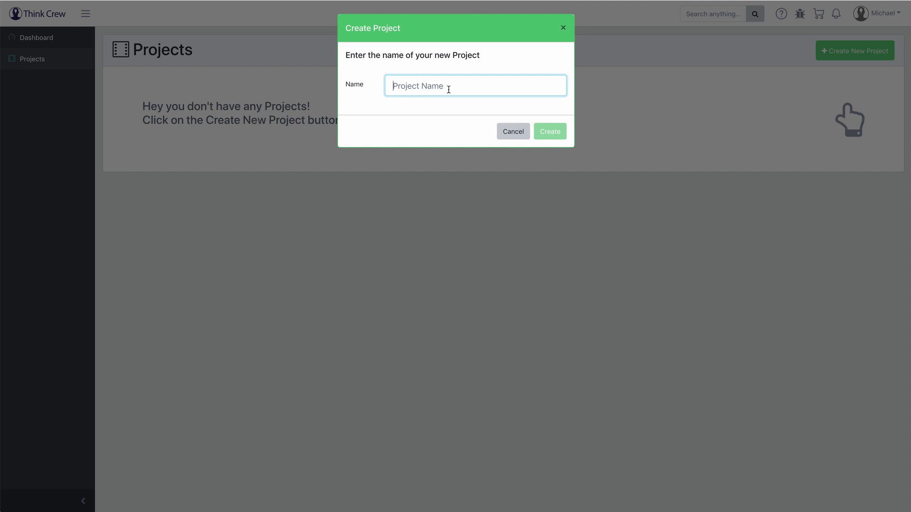
type("It's a Wonderful Life")
key("Return")
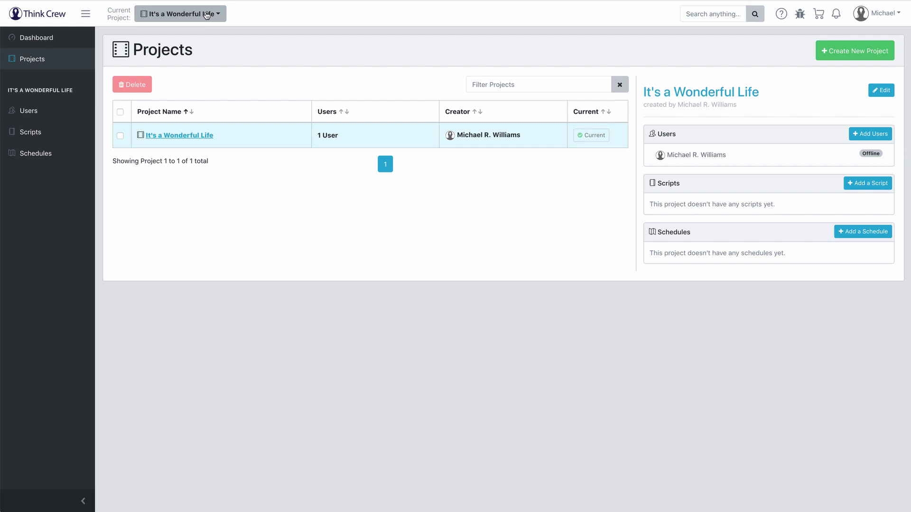
left_click(207, 16)
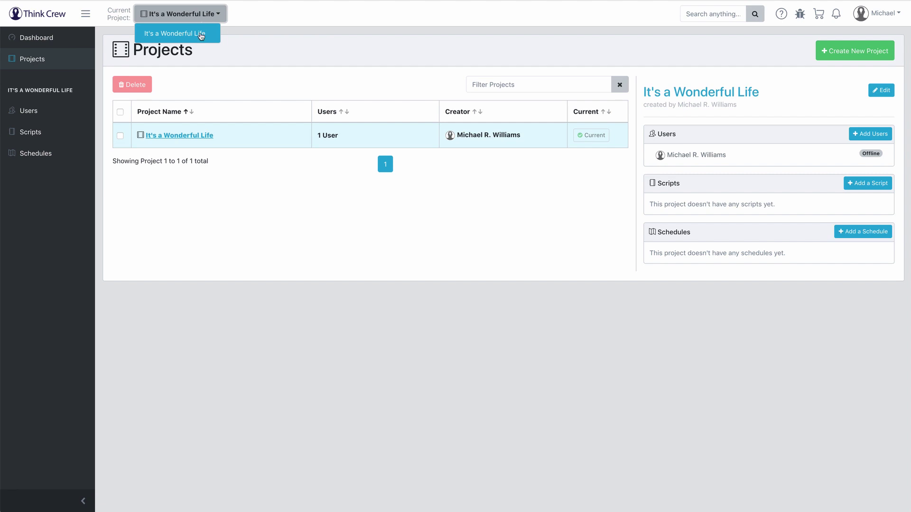
left_click(245, 14)
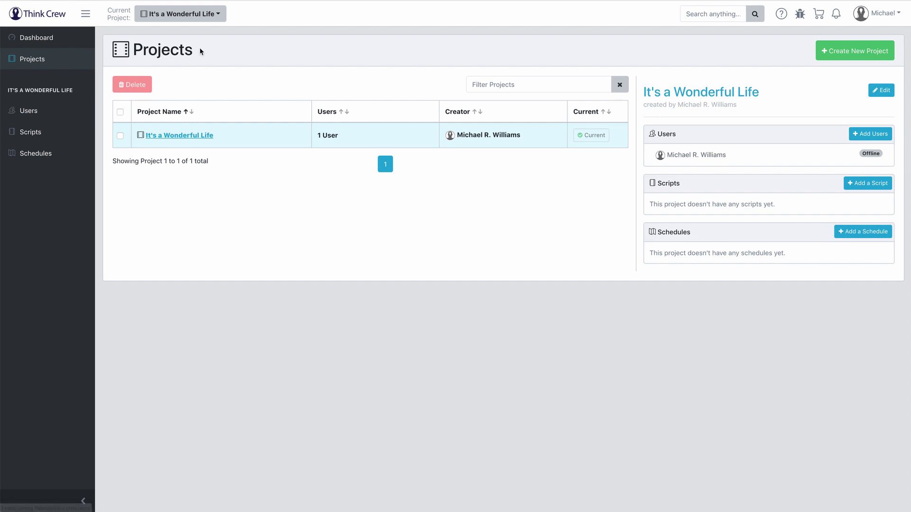
Step: Create a second project named 'Gone with The Wind'
left_click(831, 51)
left_click(427, 84)
type("G")
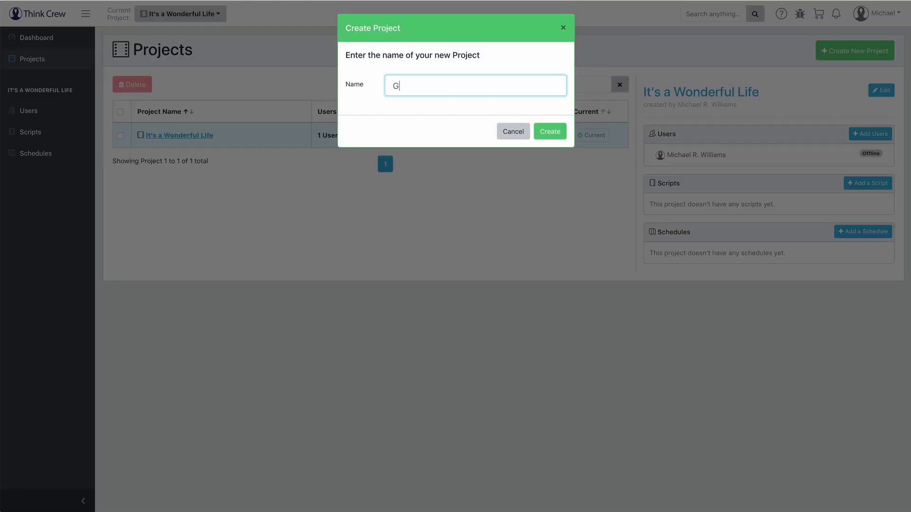
type("one with The Wind")
left_click(549, 131)
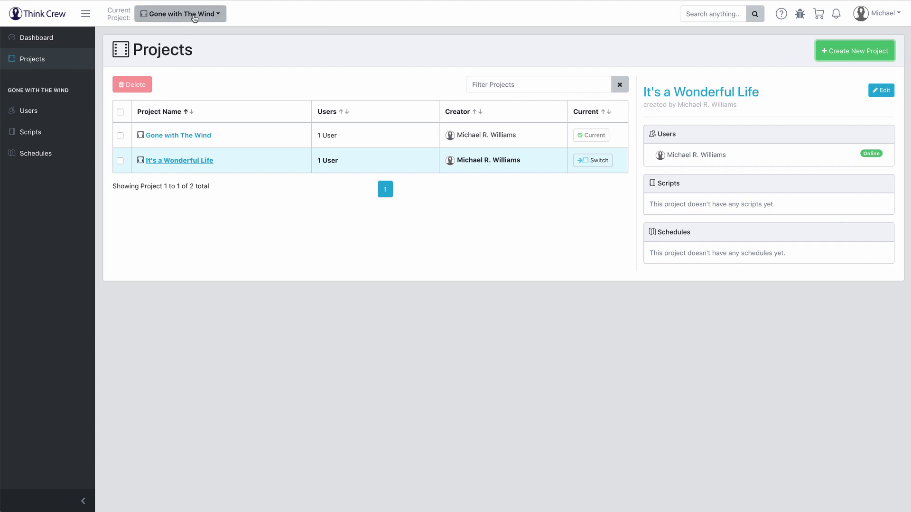
Step: Switch the current project between the two, ending on It's a Wonderful Life
left_click(194, 18)
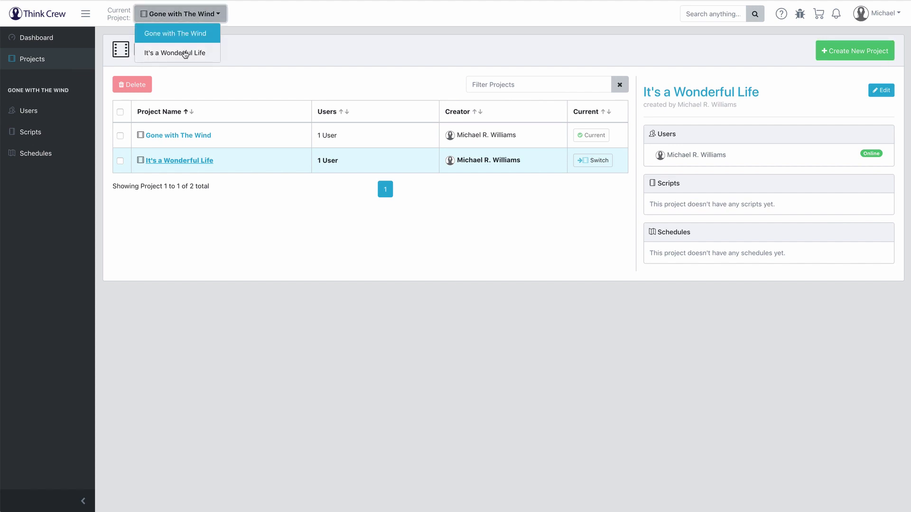
left_click(184, 53)
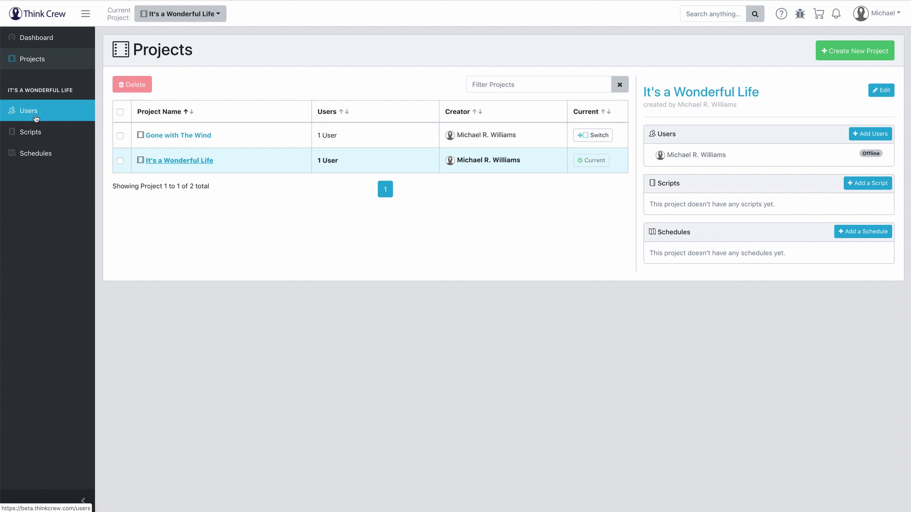
left_click(173, 19)
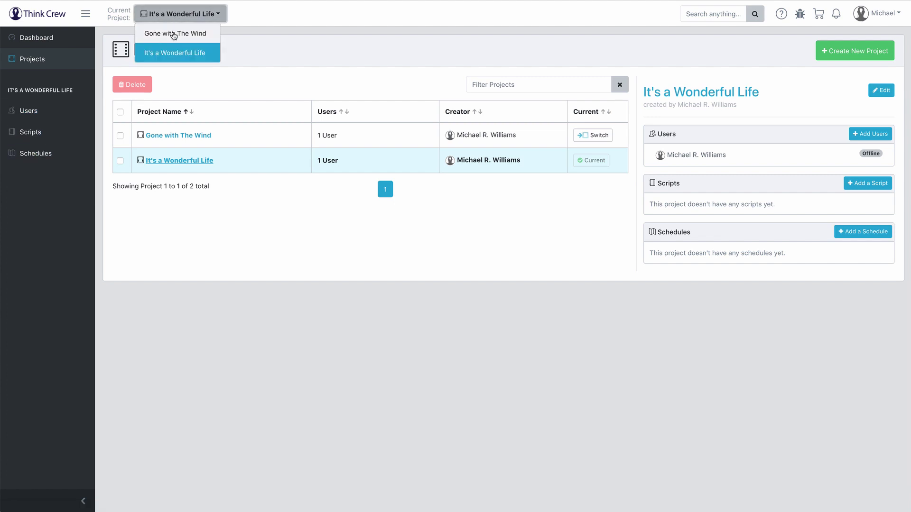
left_click(172, 34)
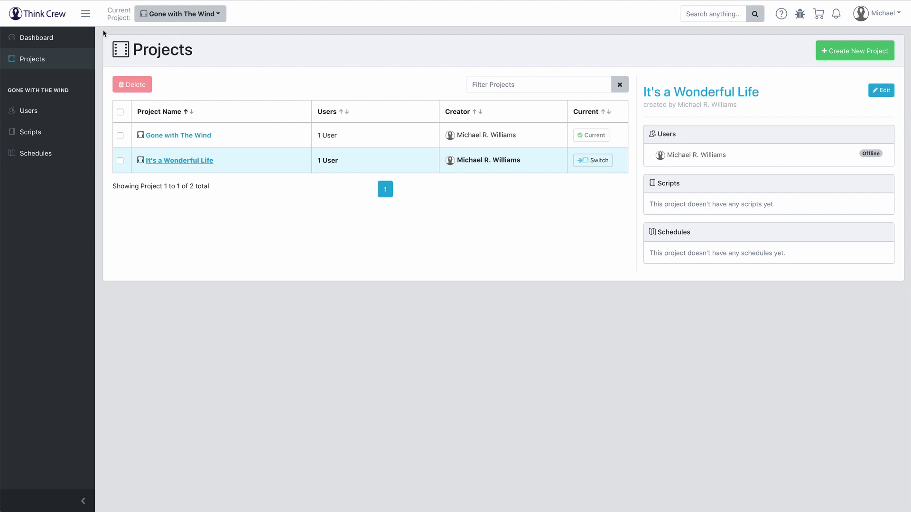
left_click(166, 14)
left_click(164, 49)
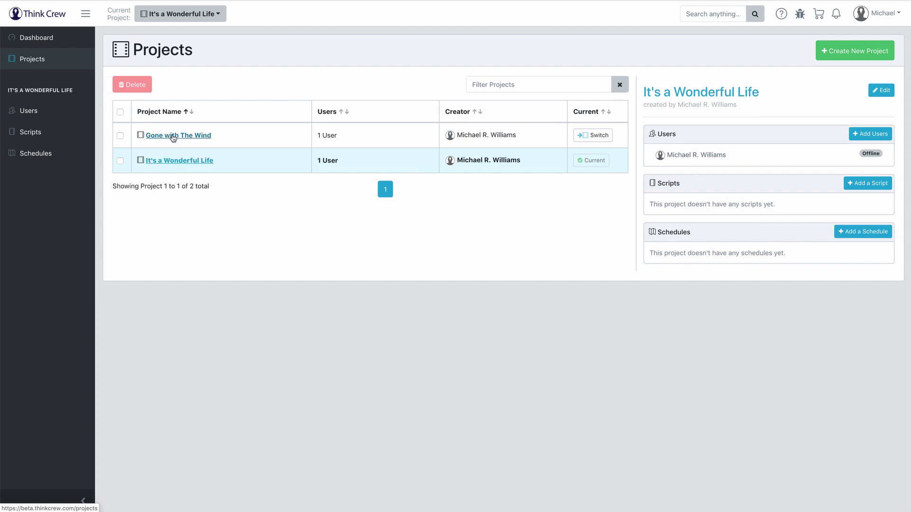
Step: Delete the Gone with The Wind project, then view It's a Wonderful Life's users
left_click(174, 136)
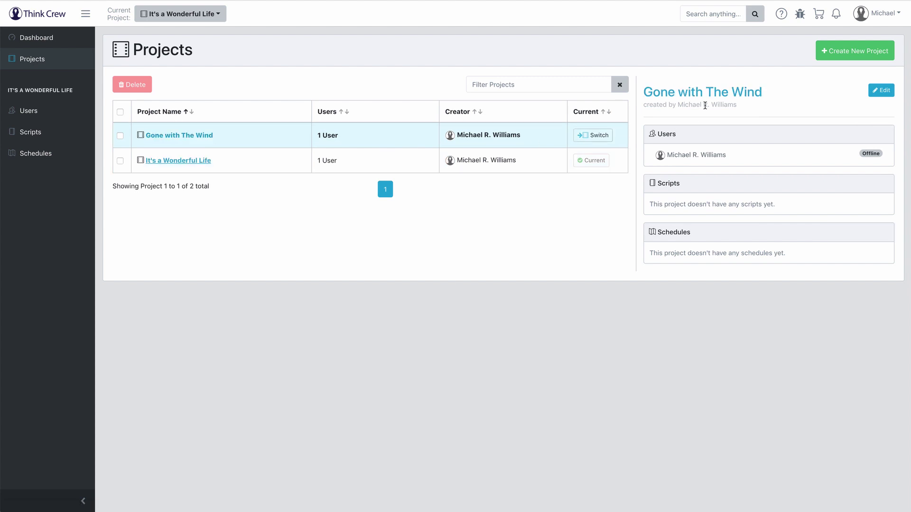
left_click(186, 164)
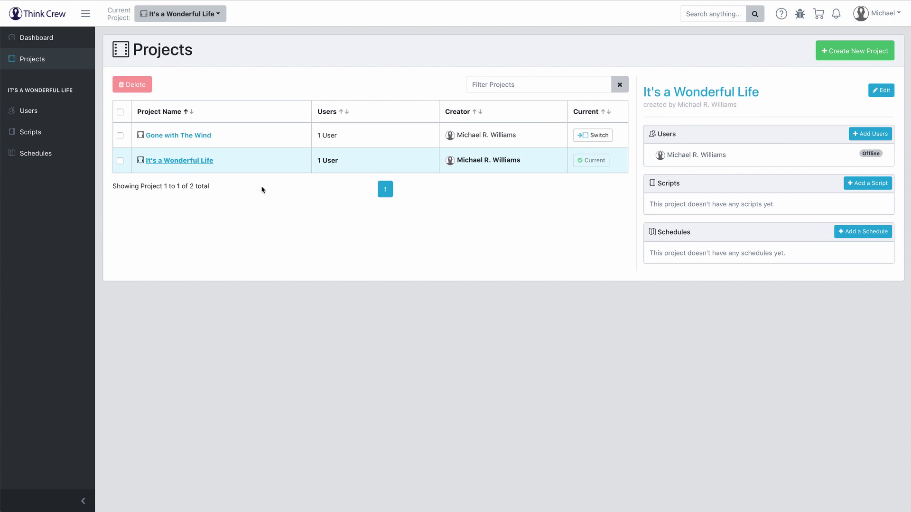
left_click(120, 161)
left_click(120, 161)
left_click(120, 135)
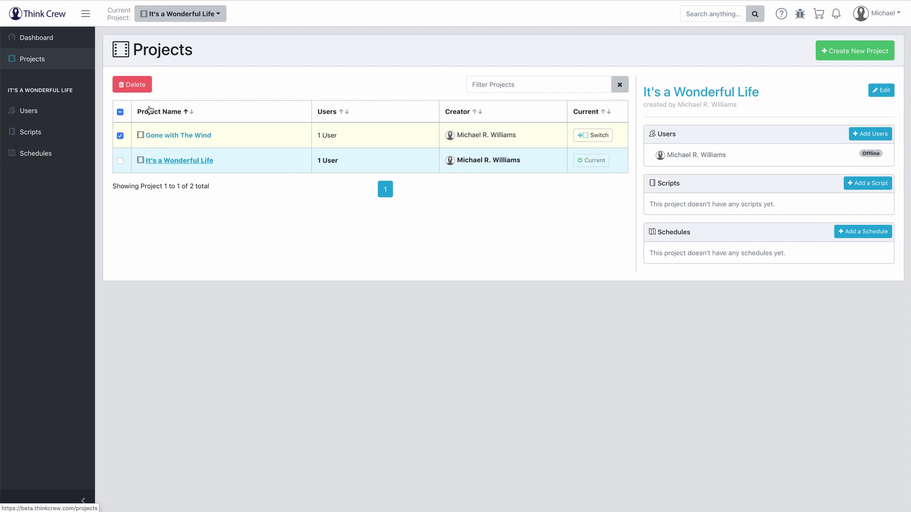
left_click(144, 86)
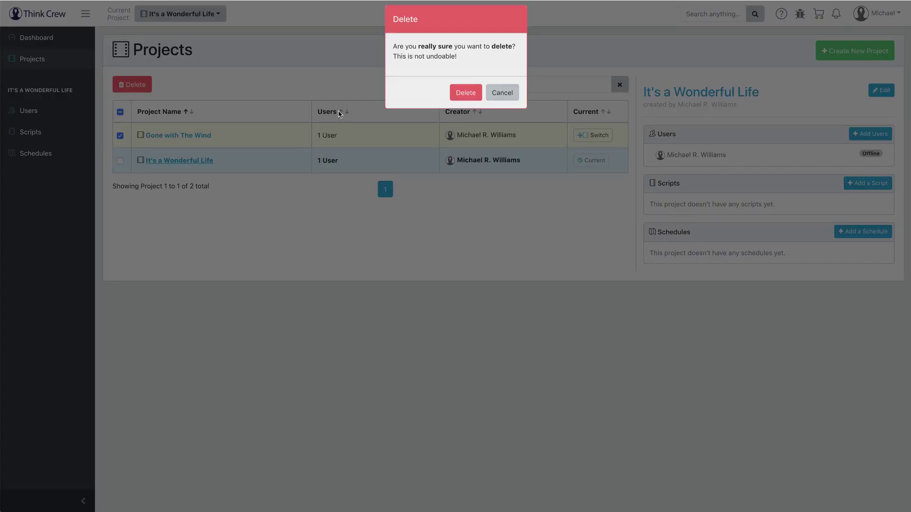
left_click(466, 99)
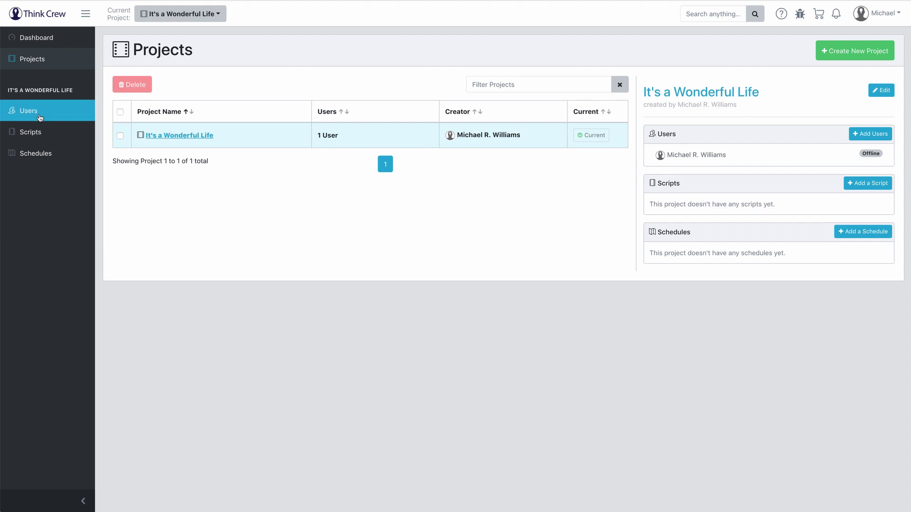
left_click(36, 113)
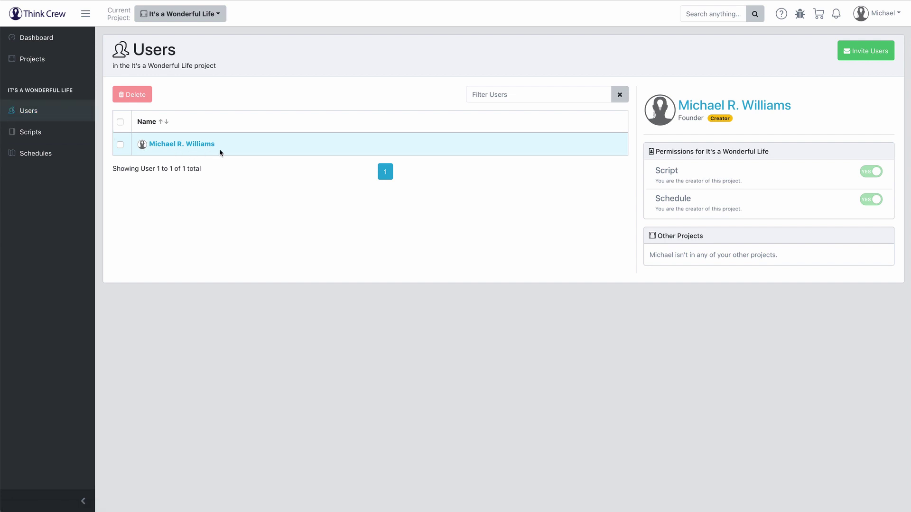
Step: Invite a collaborator to It's a Wonderful Life by entering their e-mail address
left_click(880, 57)
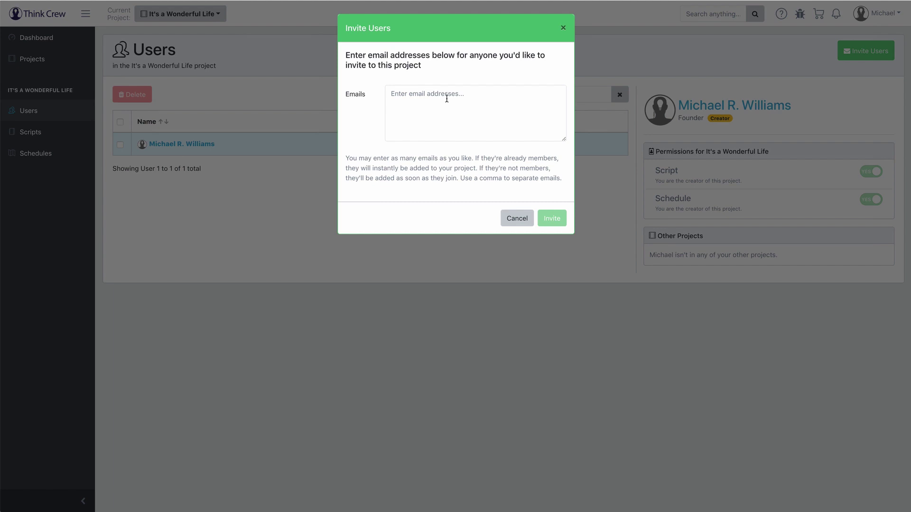
left_click(446, 99)
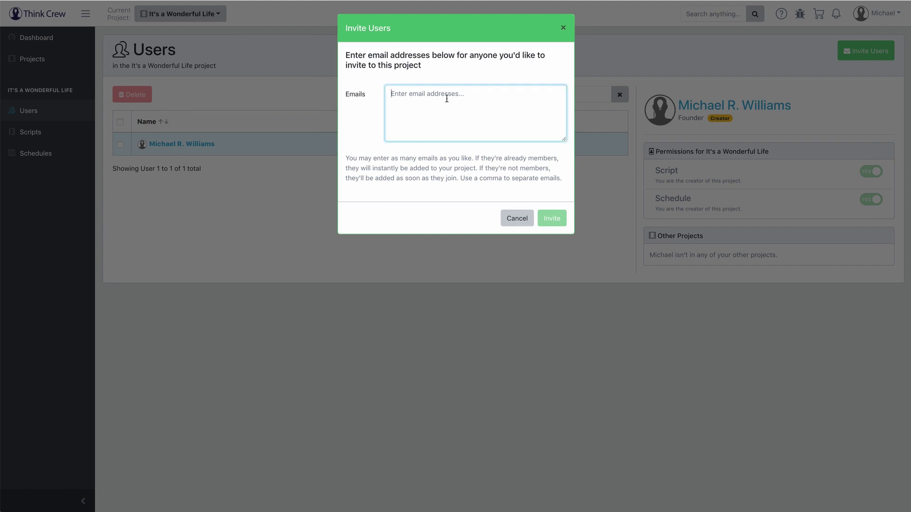
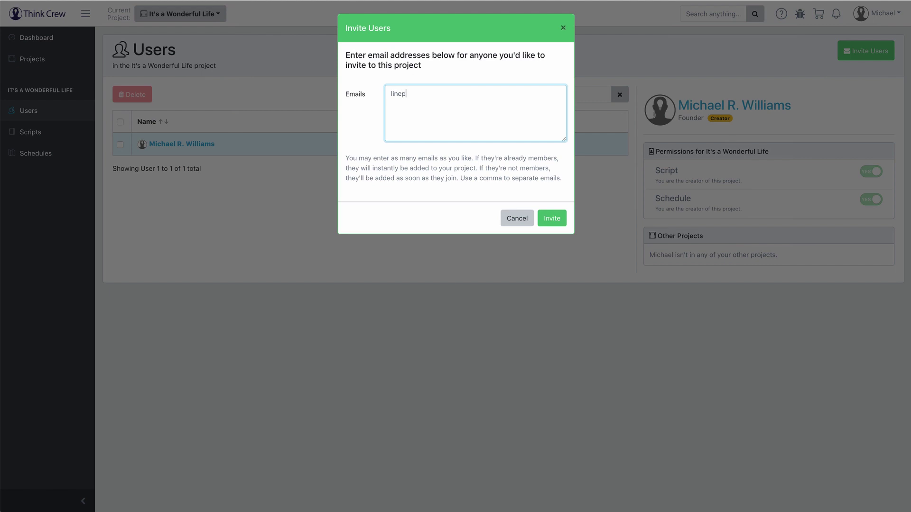
left_click(550, 218)
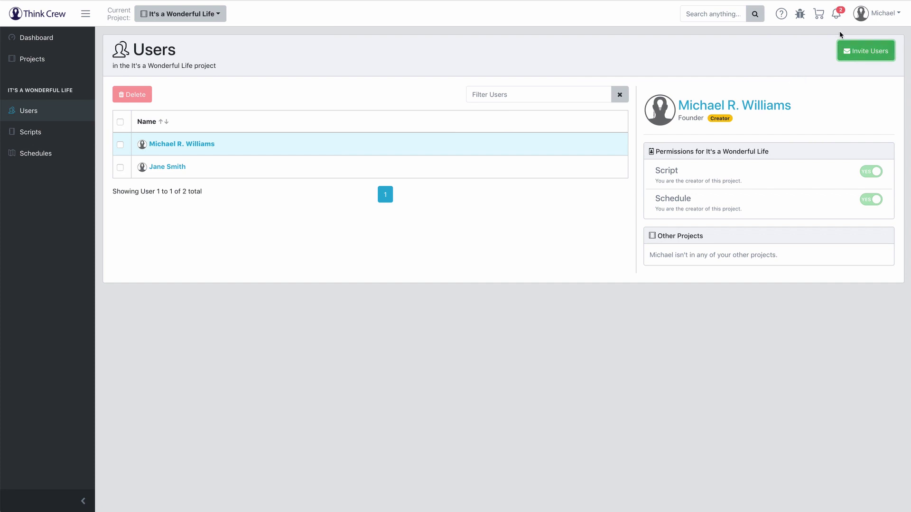
left_click(838, 16)
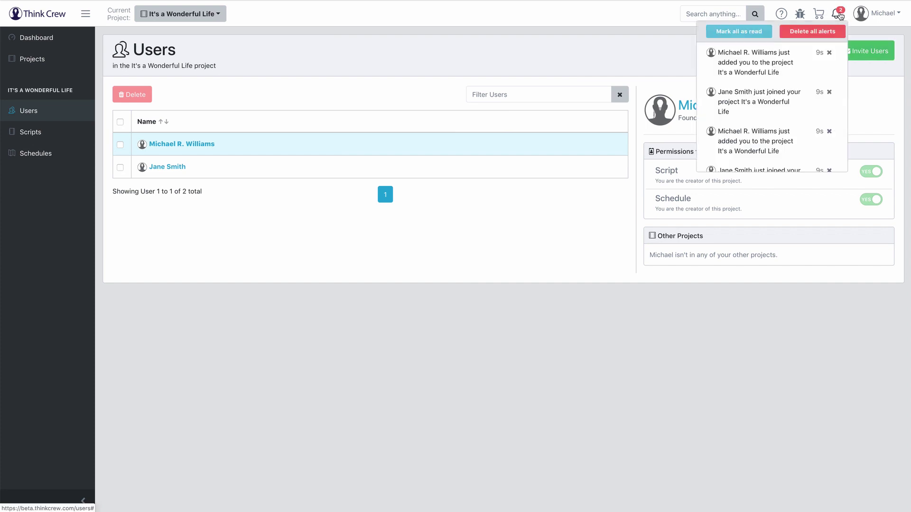
left_click(838, 15)
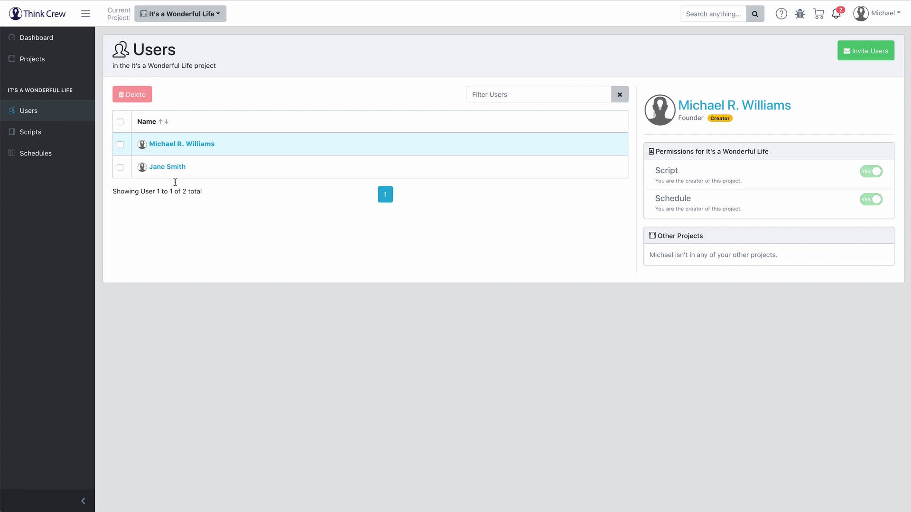
Step: Open the new member's details, toggle Schedule and Script permissions, leaving both NO
left_click(158, 169)
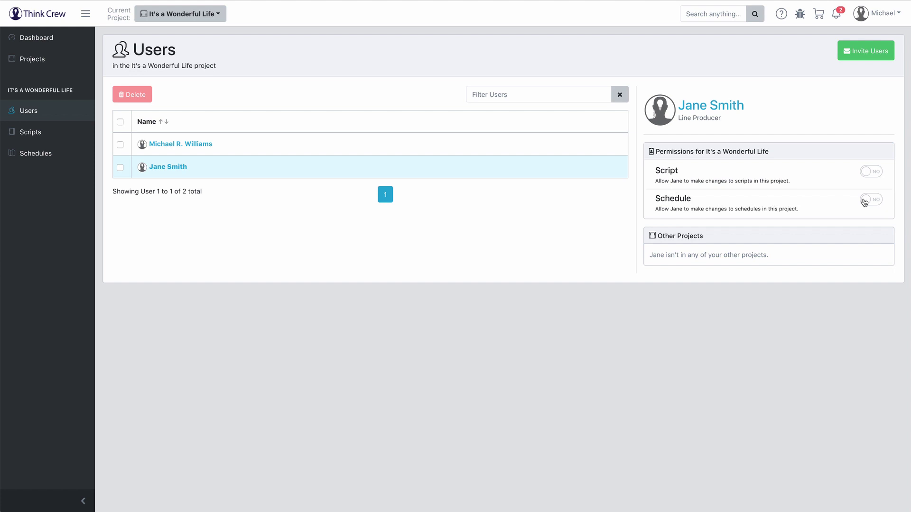
left_click(874, 202)
left_click(870, 201)
left_click(875, 201)
left_click(876, 174)
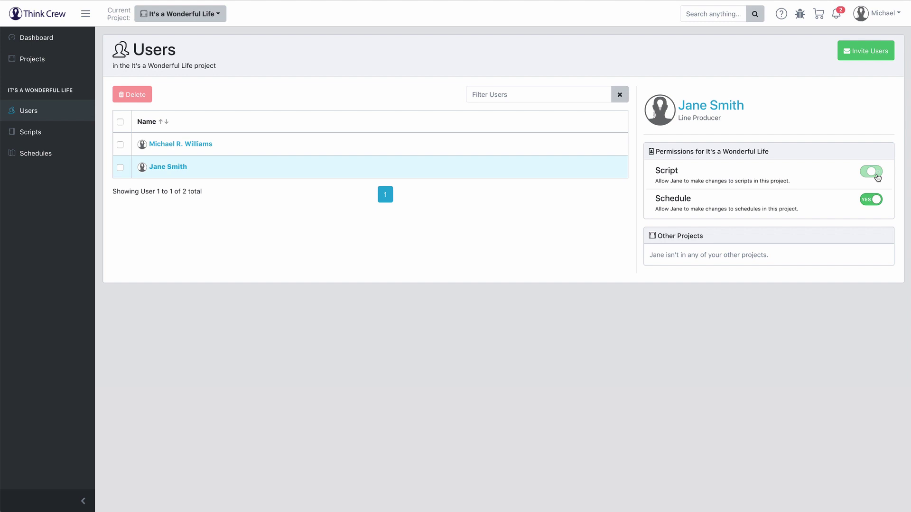
left_click(875, 199)
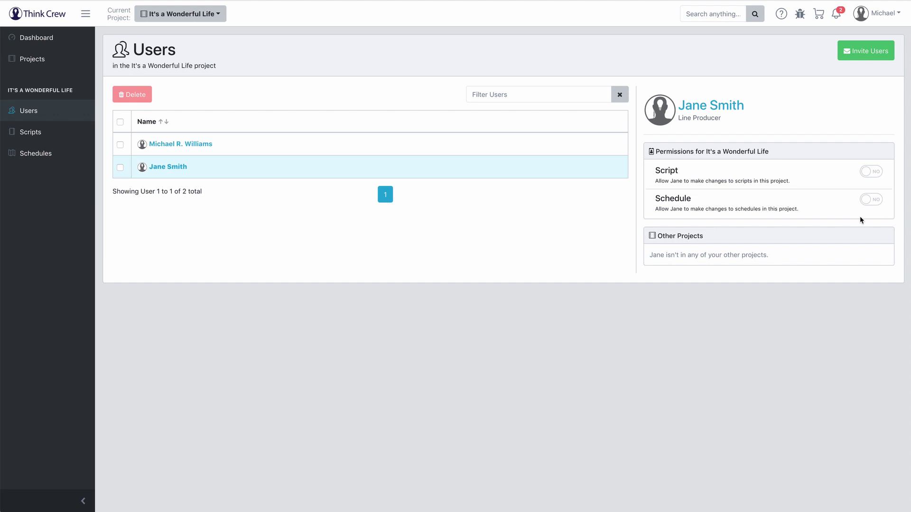
left_click(40, 133)
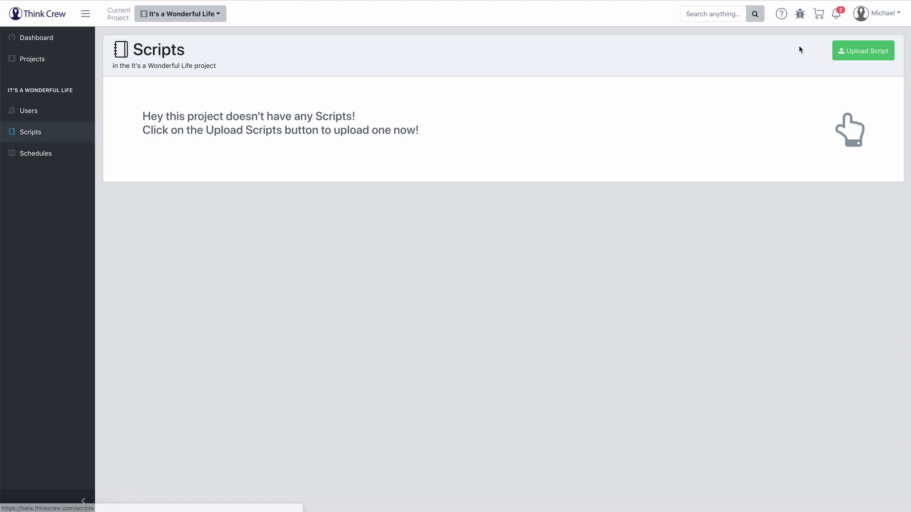
Step: Drop the 'It's A Wonderful Life.fdx' file into the Upload Script dialog
left_click(855, 52)
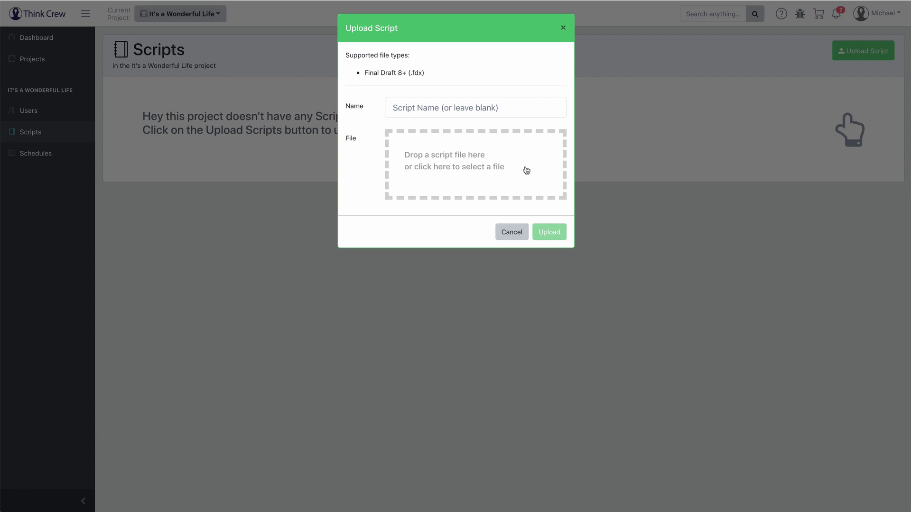
left_click_drag(910, 232, 501, 151)
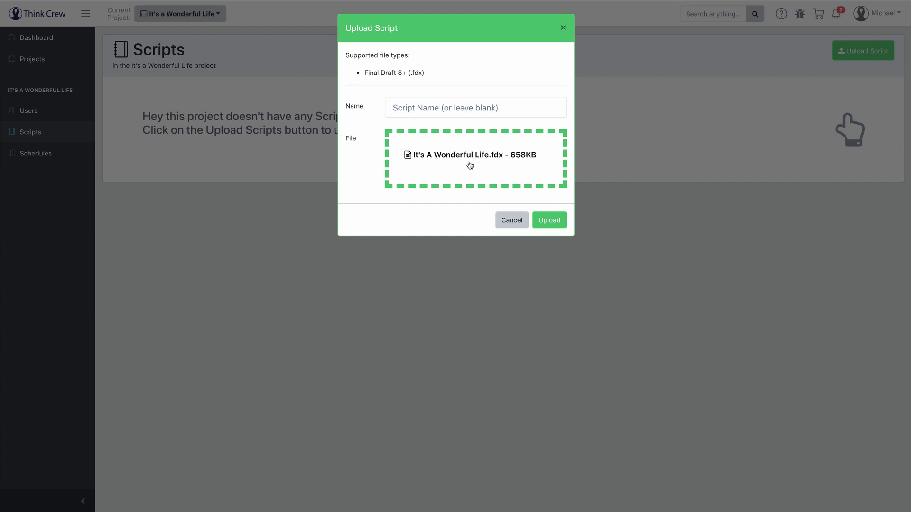
Step: Upload the IT'S A WONDERFUL LIFE script, check its details, then open Schedules
left_click(554, 222)
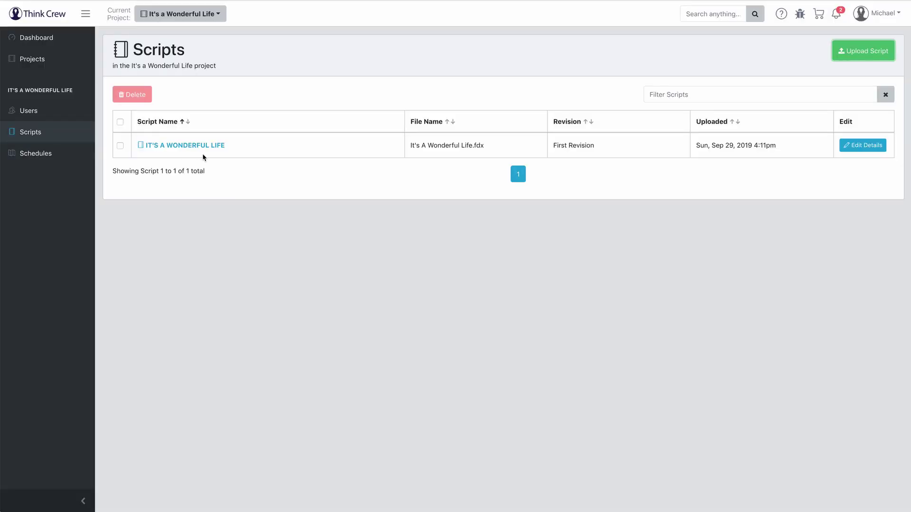
left_click(847, 146)
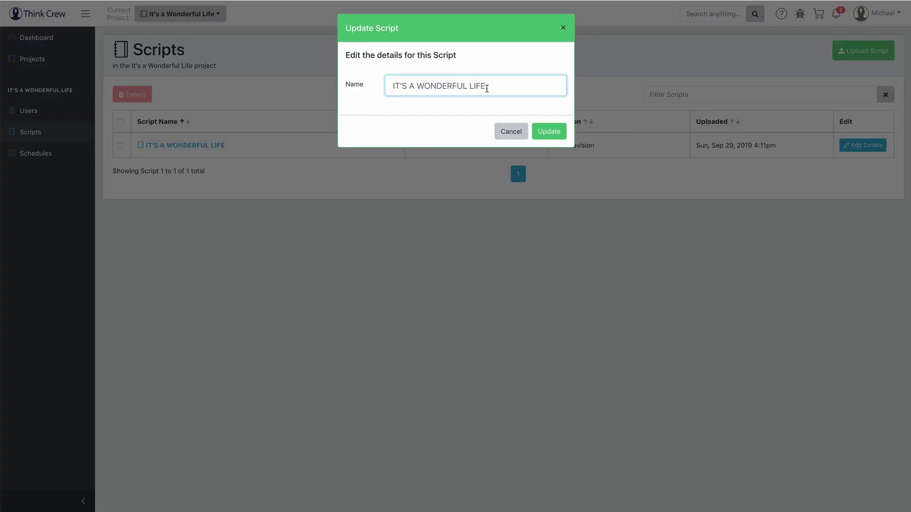
left_click(511, 133)
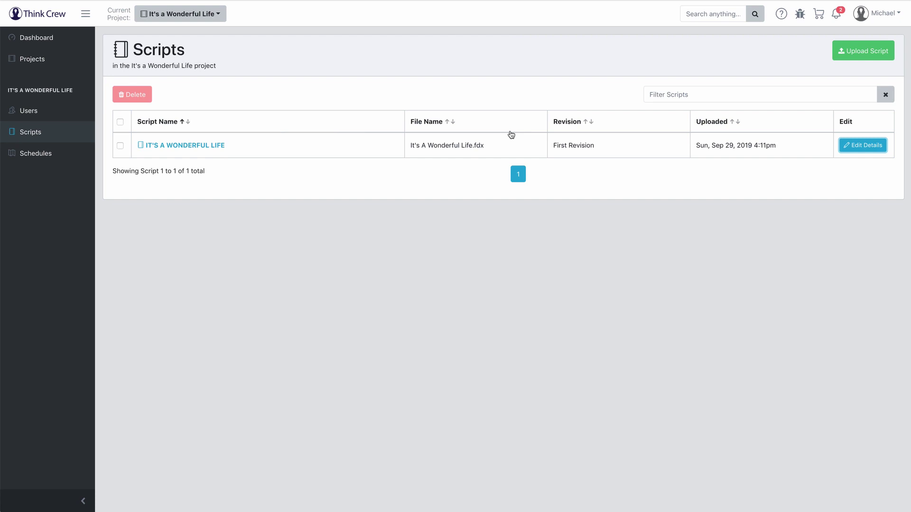
left_click(120, 146)
left_click(120, 146)
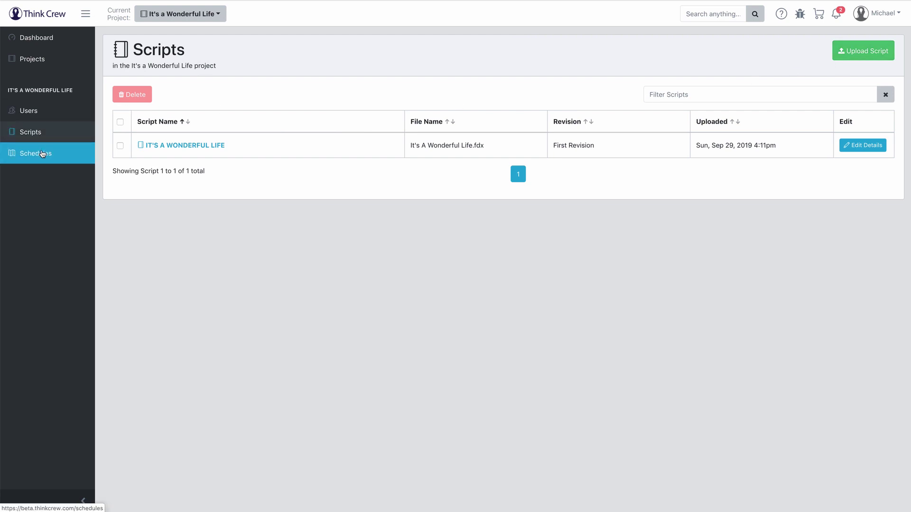
left_click(43, 154)
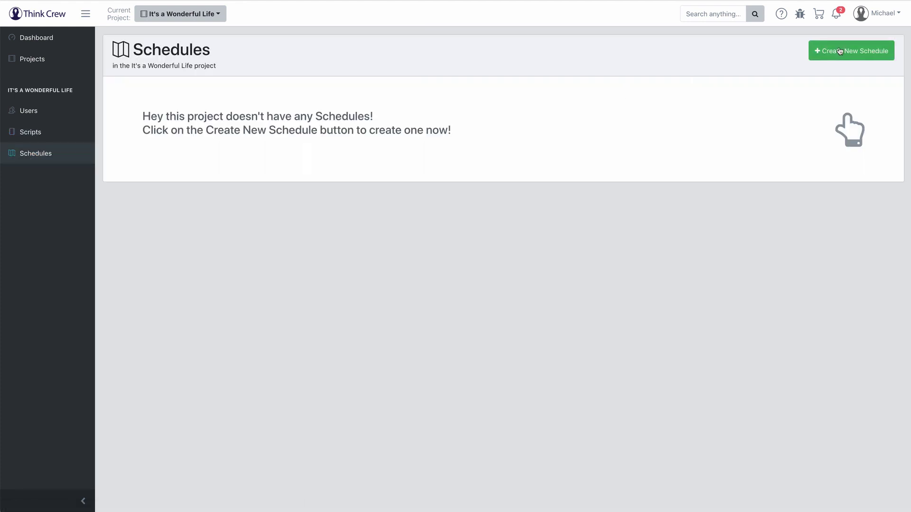
Step: Create schedule 'First Draft', described 'This is my first draft', importing IT'S A WONDERFUL LIFE
left_click(839, 52)
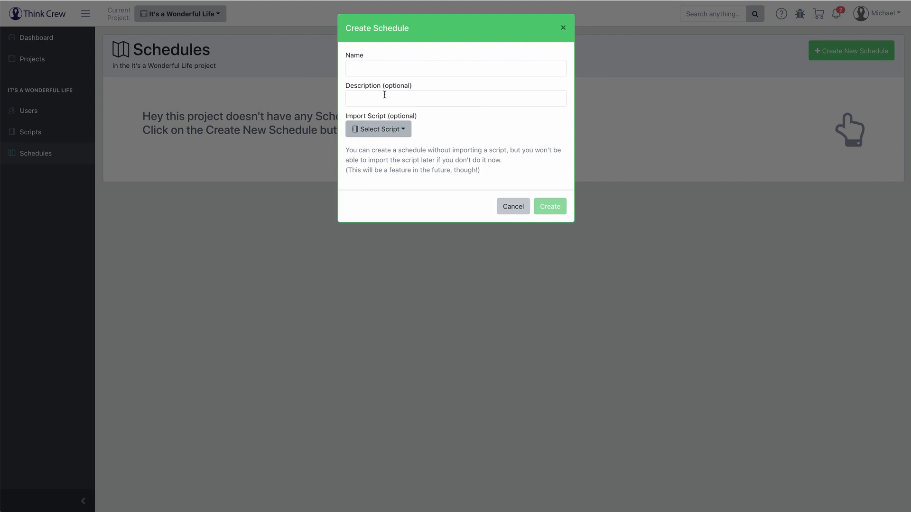
left_click(382, 66)
type("F")
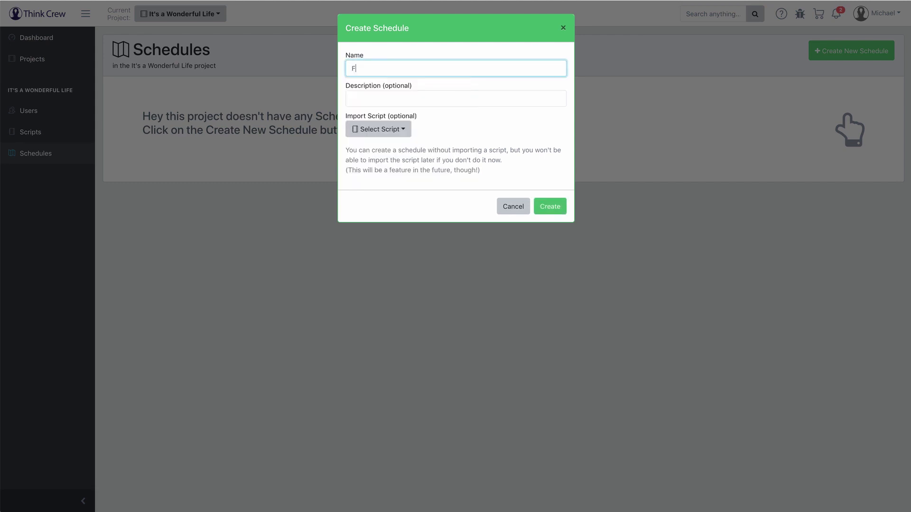
type("irst Draft")
key("Tab")
type("This is my first")
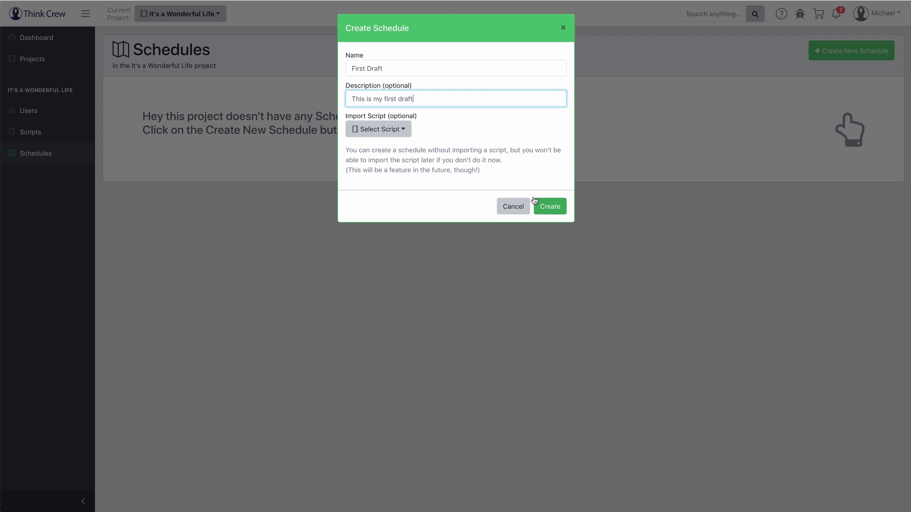
left_click(401, 130)
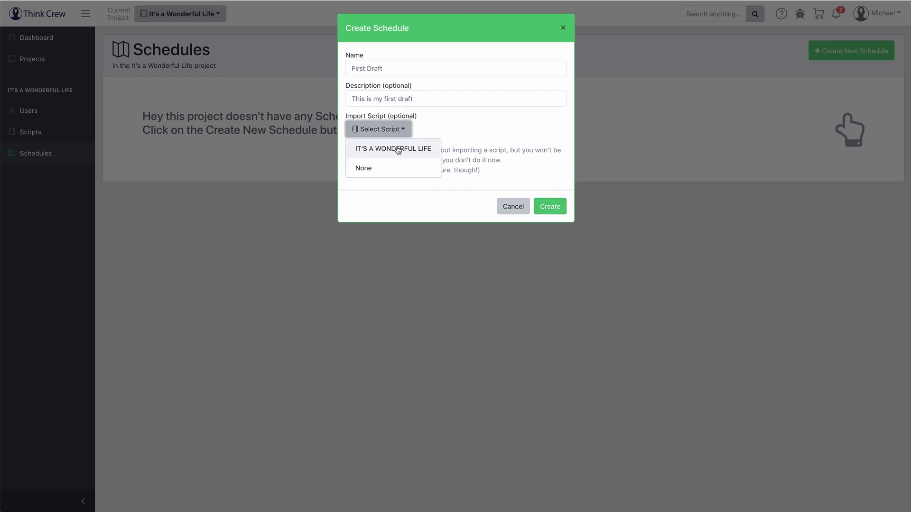
left_click(397, 149)
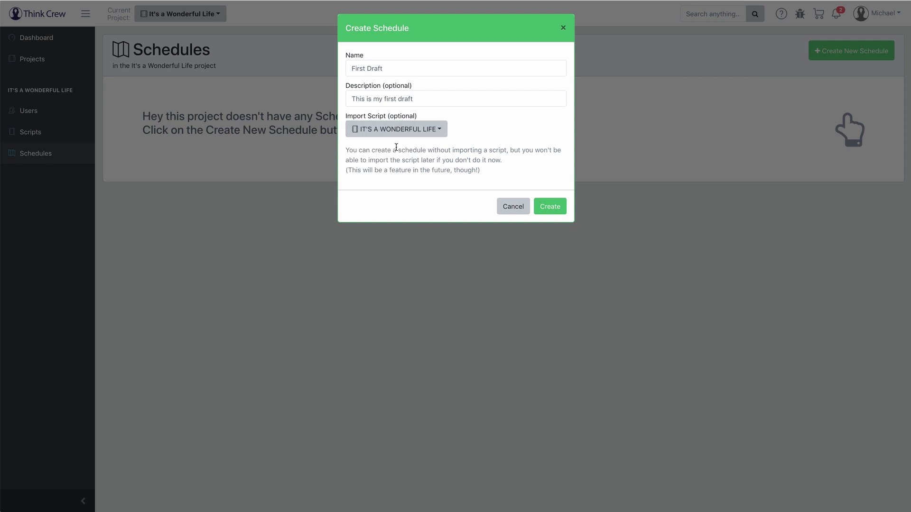
left_click(550, 207)
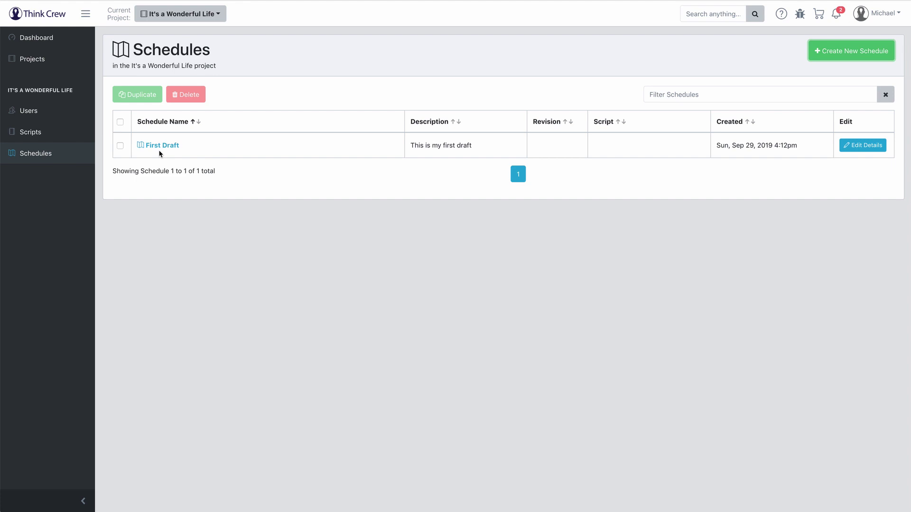
left_click(120, 146)
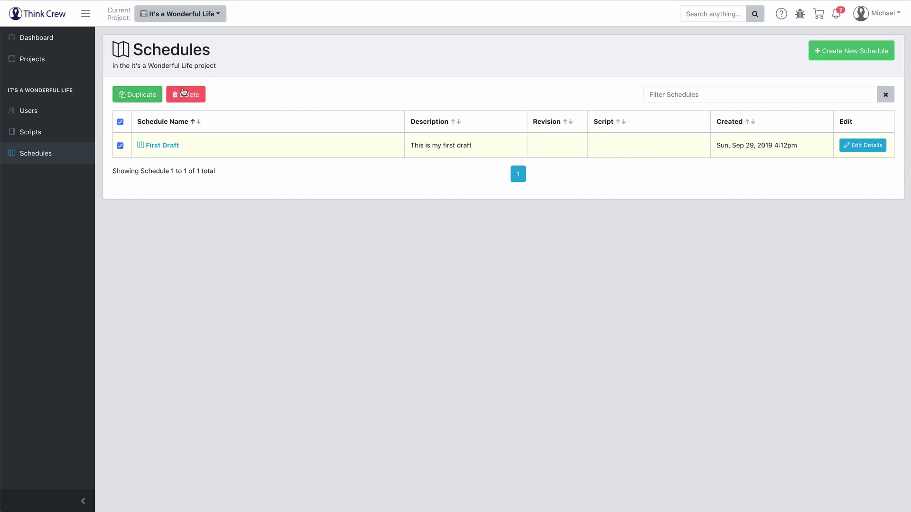
left_click(120, 146)
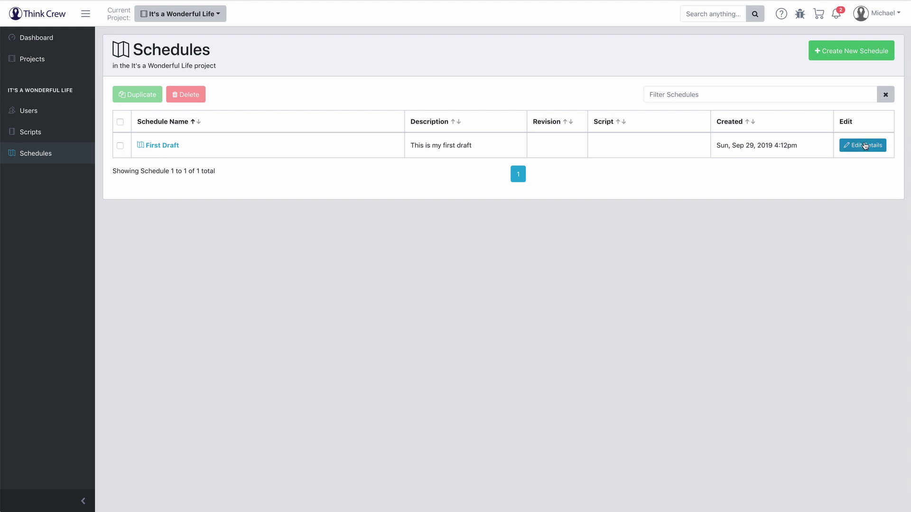
left_click(862, 145)
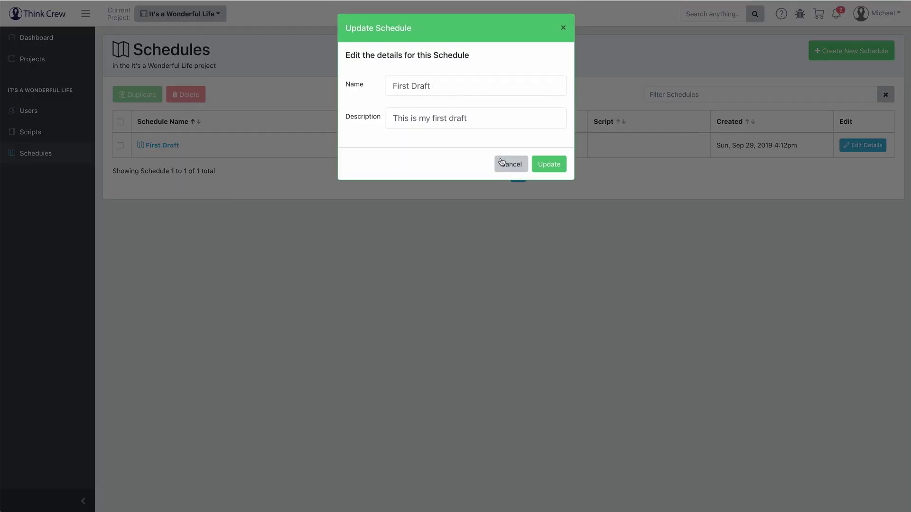
left_click(509, 165)
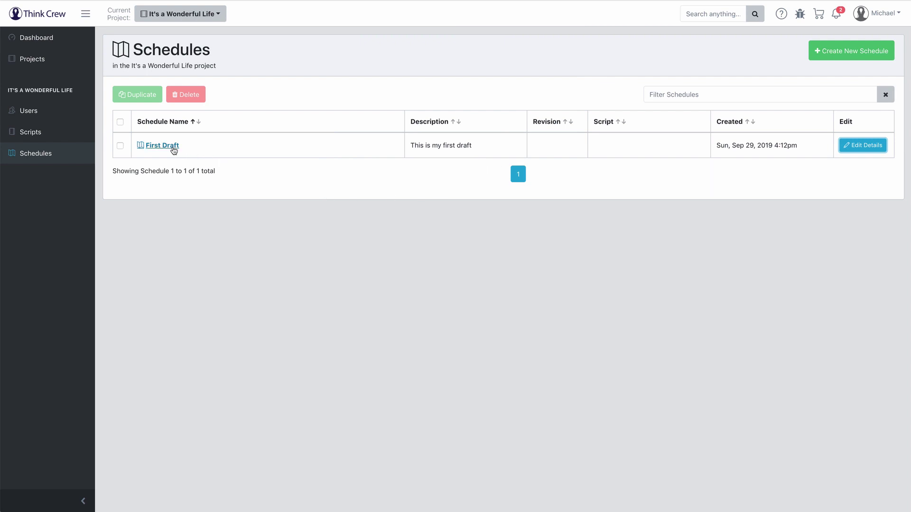
Step: Open the First Draft stripboard, preview scene 173 LIVING ROOM, then break down scene 1
left_click(166, 146)
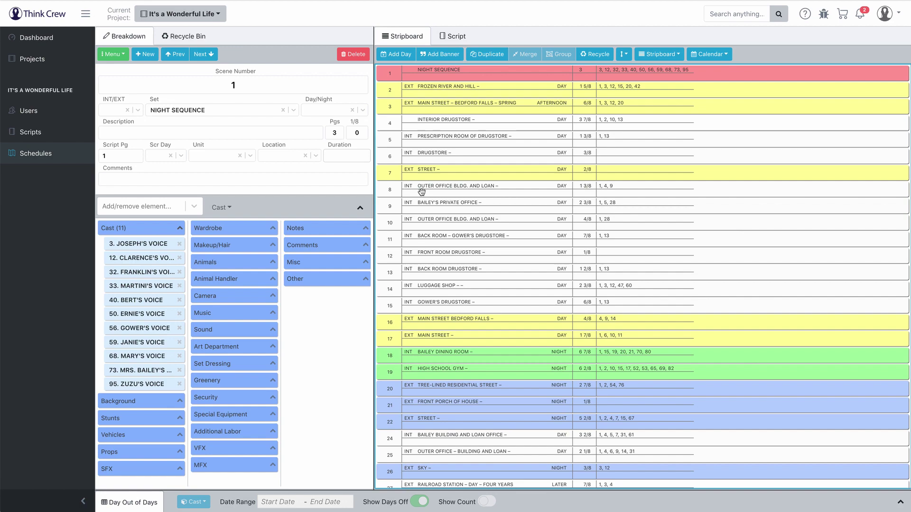
scroll(442, 409, "down", 1)
scroll(441, 409, "down", 20)
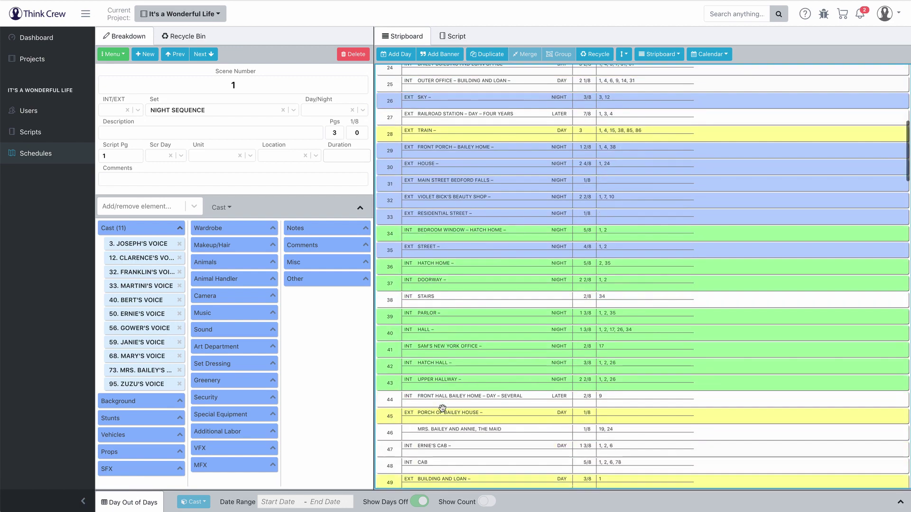
scroll(442, 408, "down", 20)
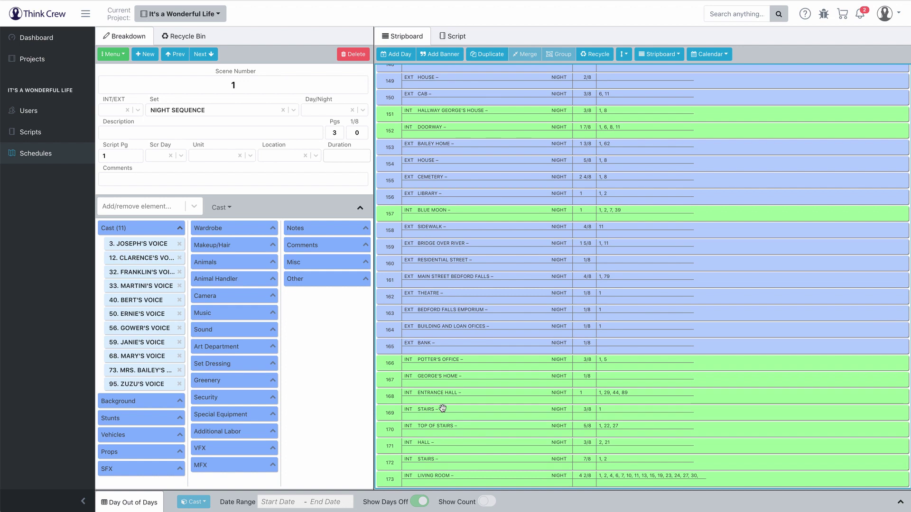
left_click(432, 476)
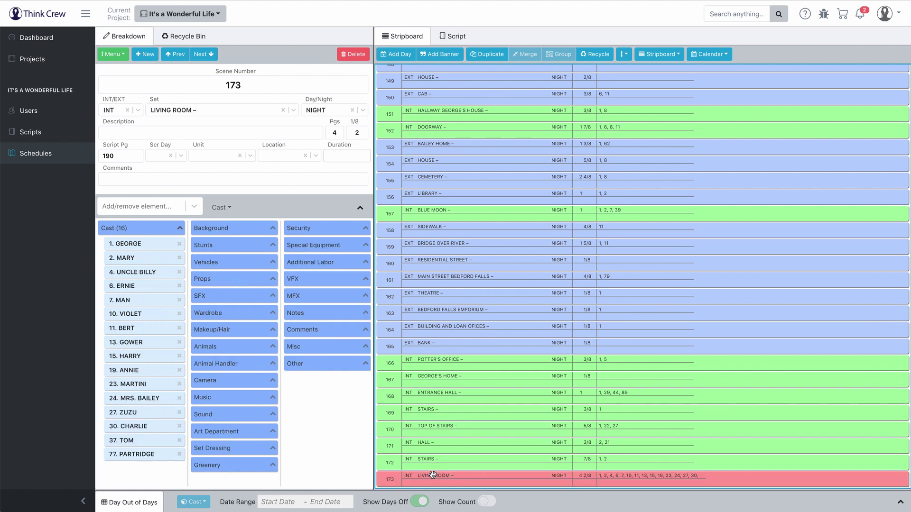
scroll(455, 402, "up", 20)
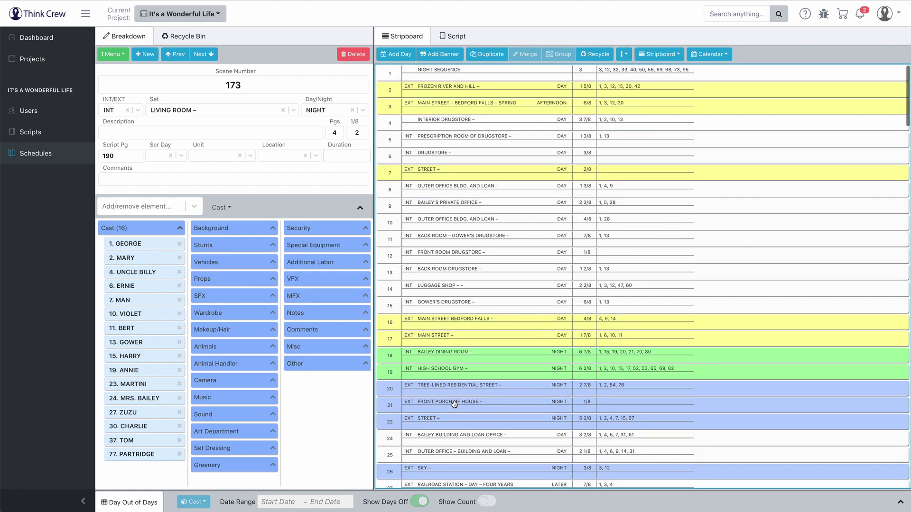
left_click(456, 70)
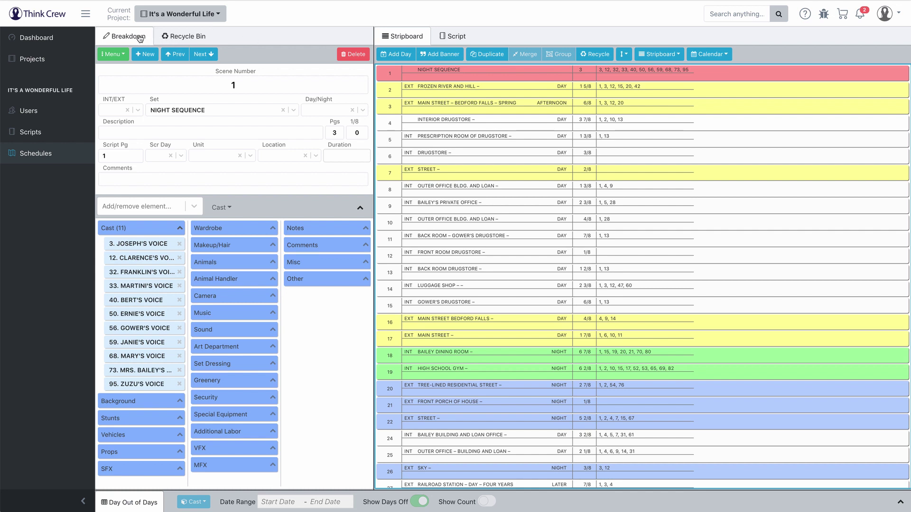
Step: Send scene 5, PRESCRIPTION ROOM OF DRUGSTORE, to the recycle bin
left_click(182, 38)
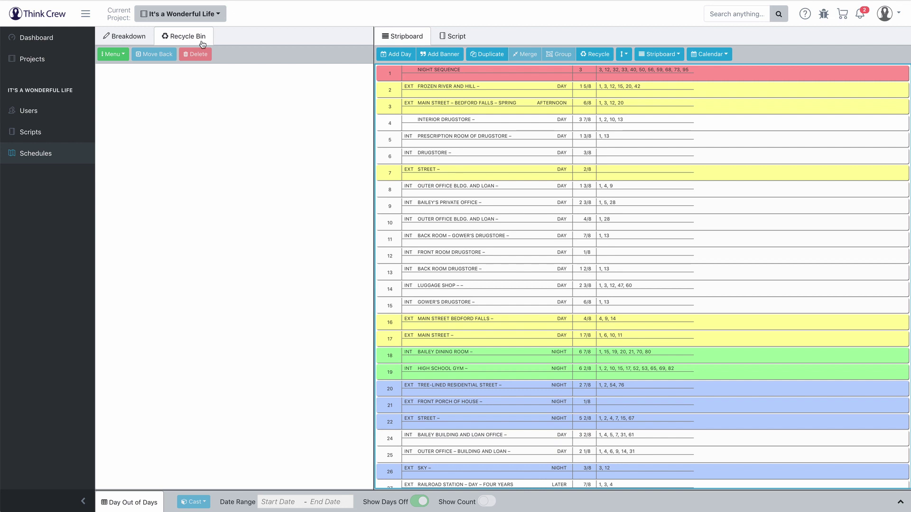
left_click(428, 140)
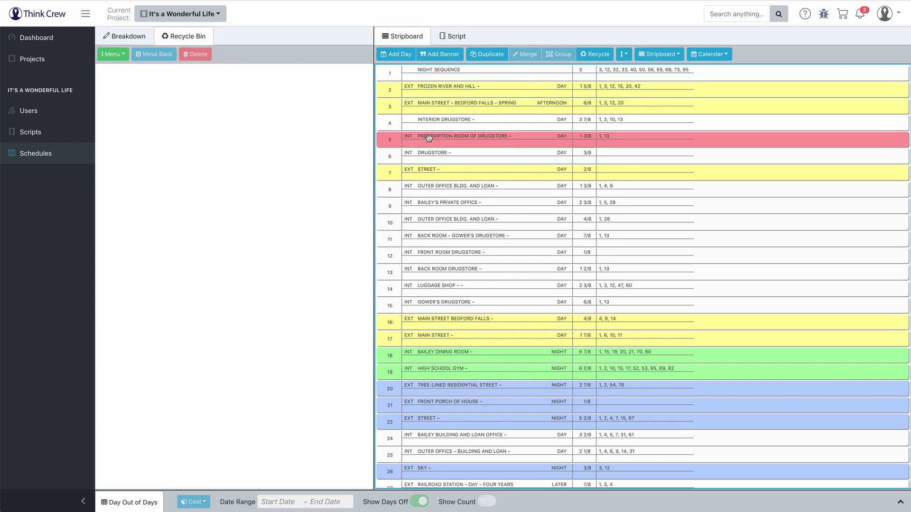
left_click(596, 54)
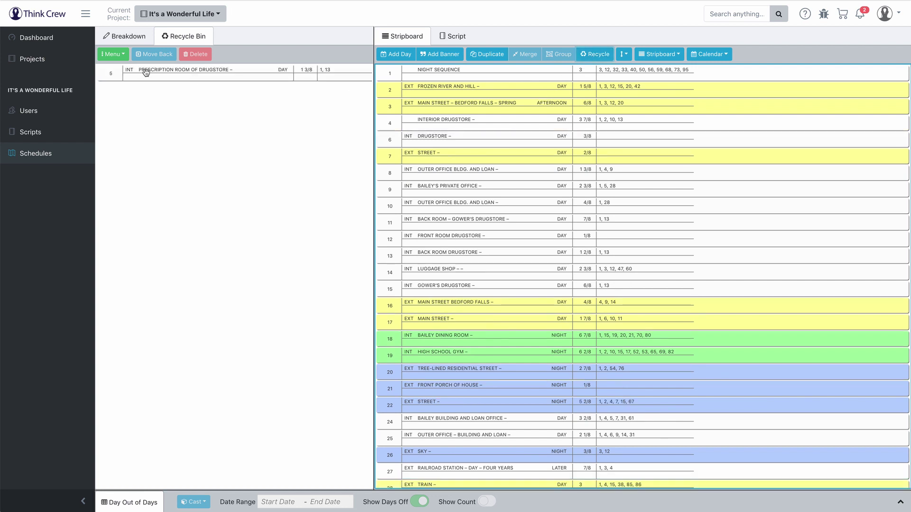
Step: Restore scene 5 between scenes 4 and 6, then view the screenplay text
left_click(186, 75)
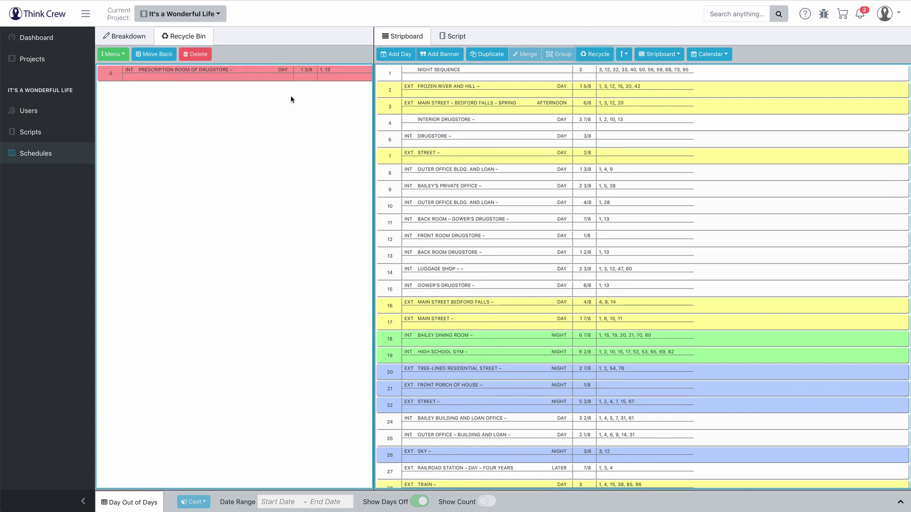
left_click(151, 55)
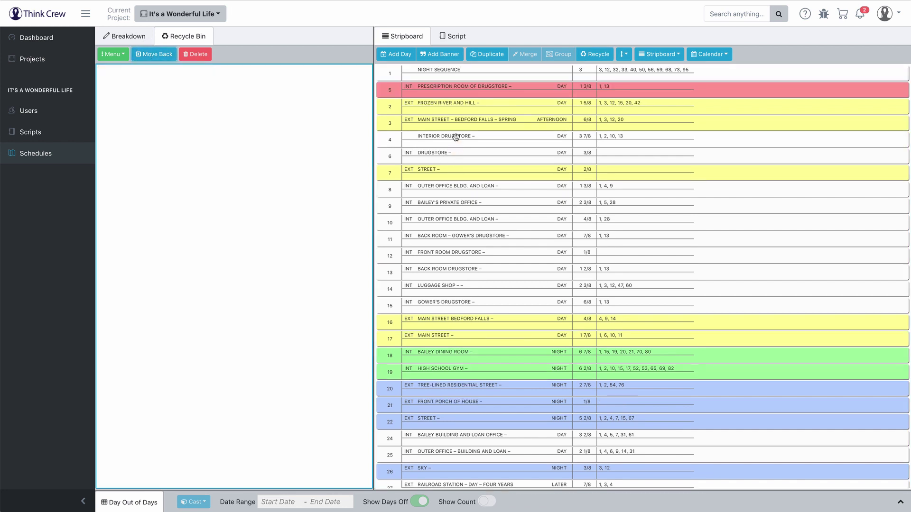
left_click_drag(442, 88, 449, 137)
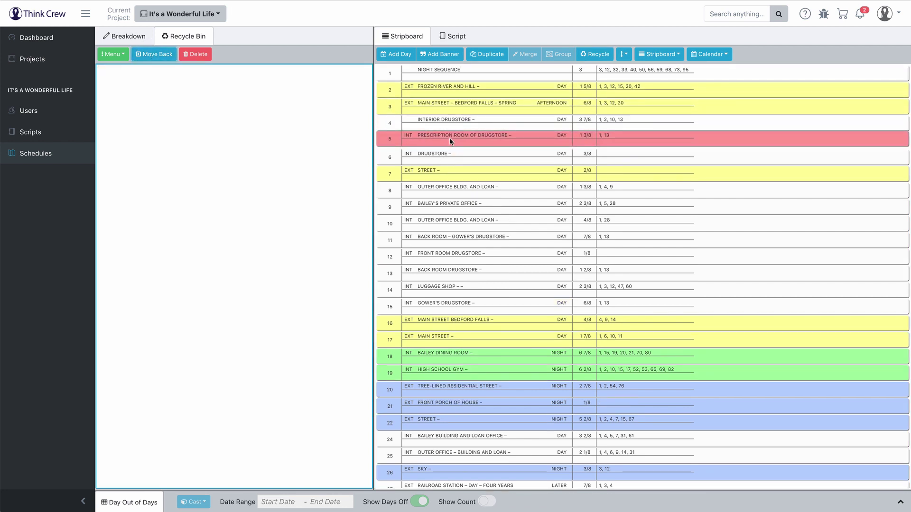
left_click(454, 36)
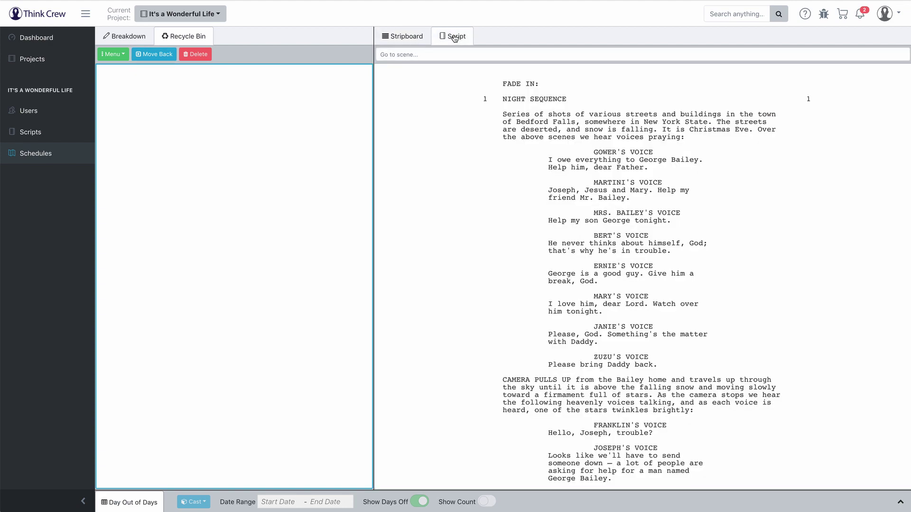
Step: Scroll the script, then return to the stripboard showing scene 5's breakdown (page 11, GEORGE, GOWER)
scroll(579, 163, "down", 20)
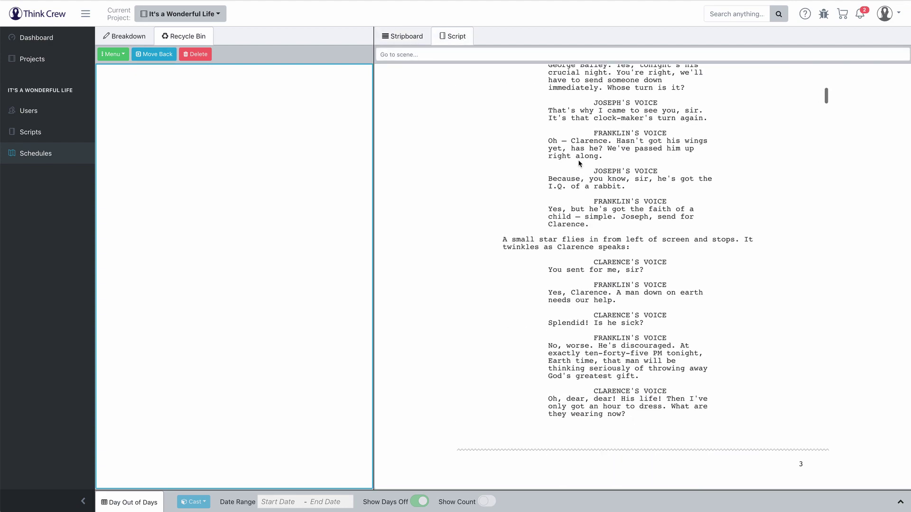
scroll(579, 164, "down", 8)
scroll(578, 163, "up", 20)
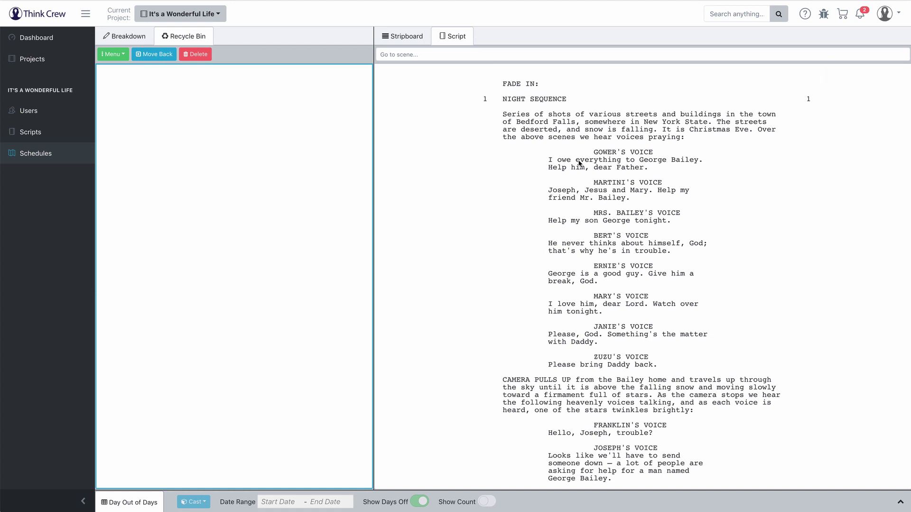
left_click(403, 36)
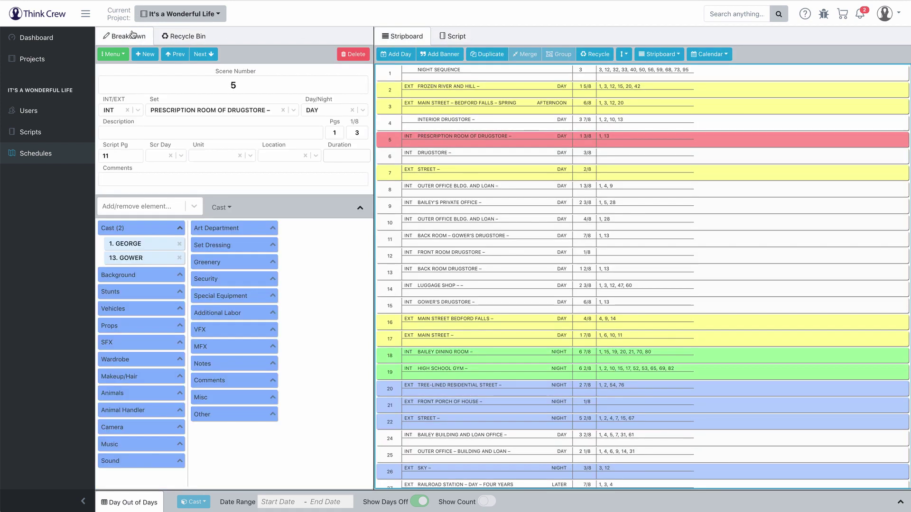
left_click(133, 499)
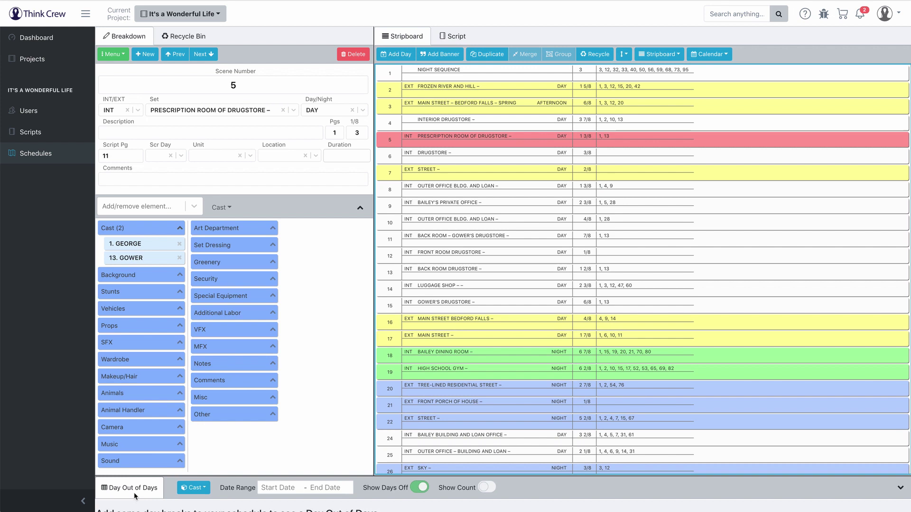
left_click(194, 322)
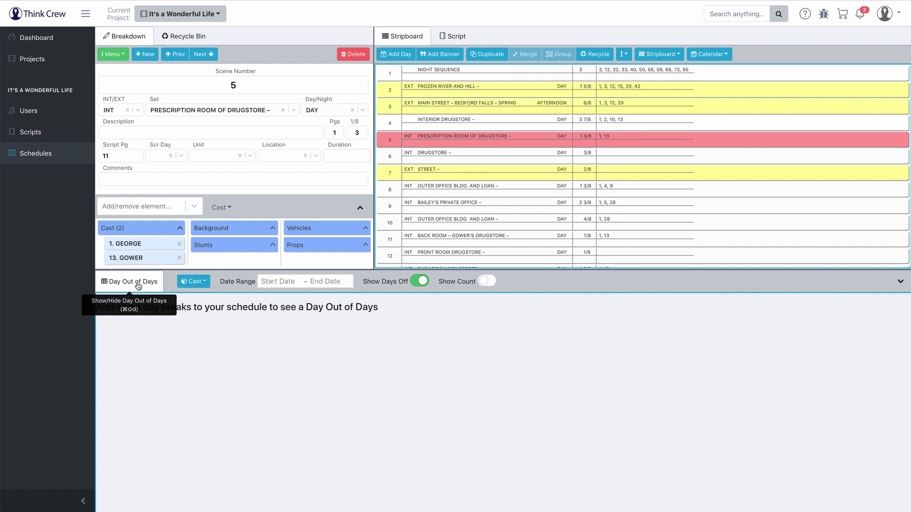
left_click(138, 285)
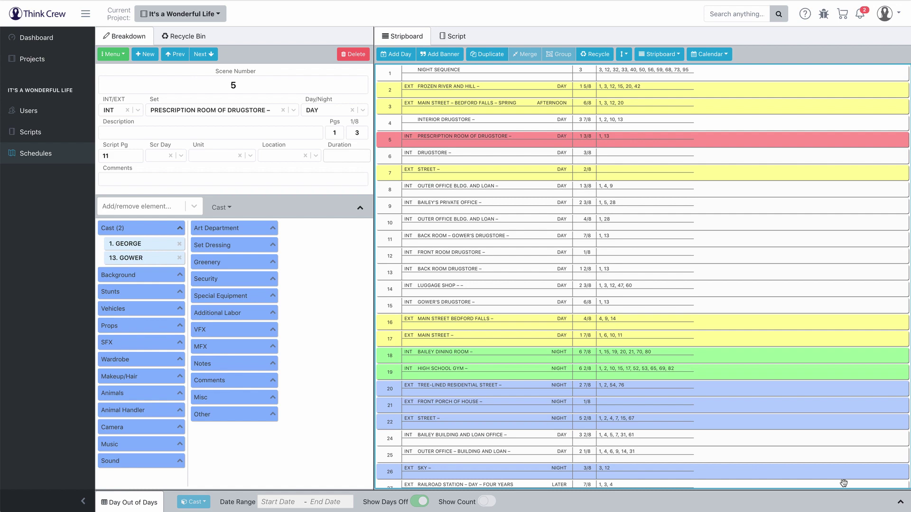
left_click(901, 504)
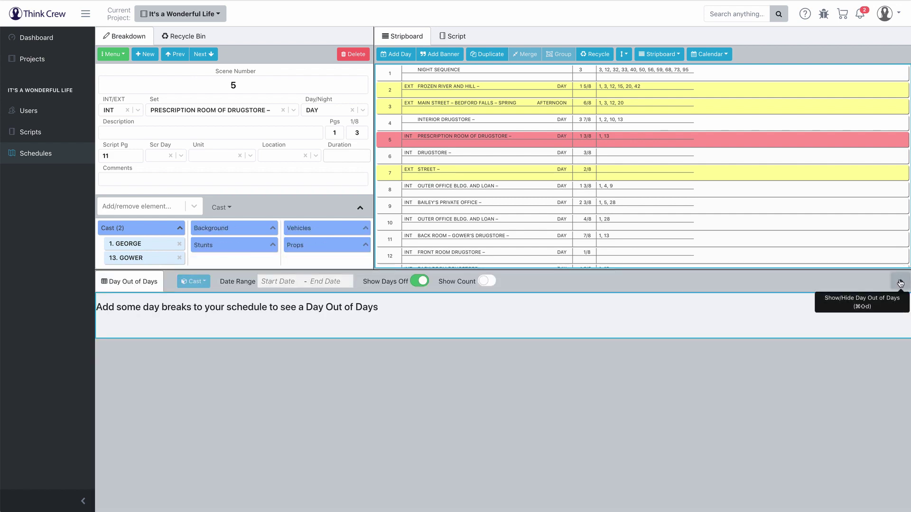
left_click(899, 283)
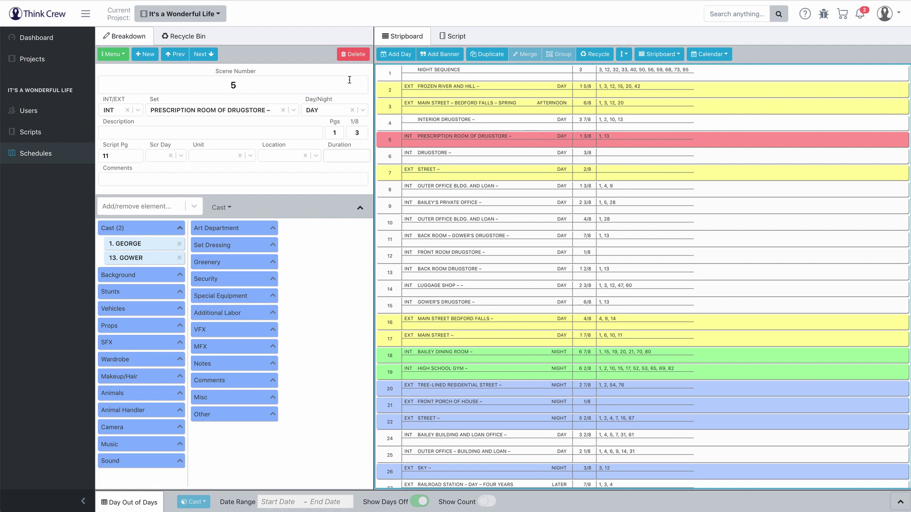
left_click(127, 504)
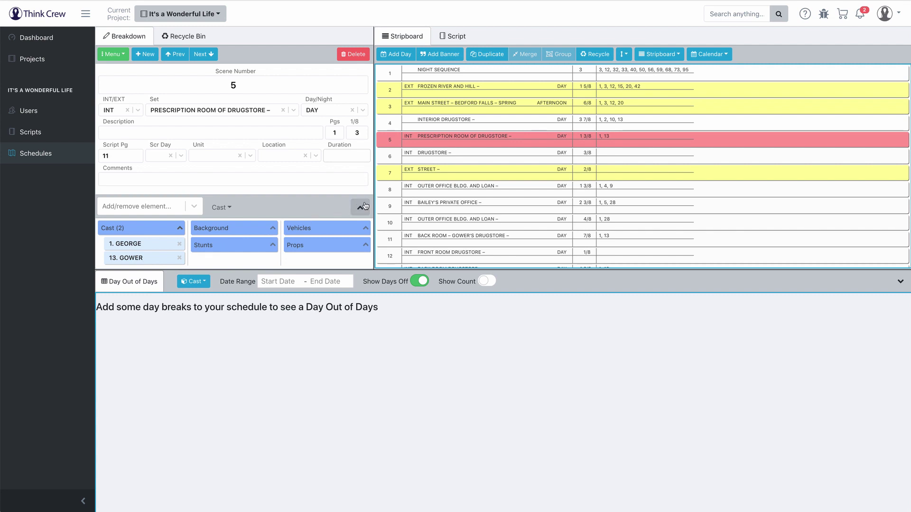
left_click(360, 208)
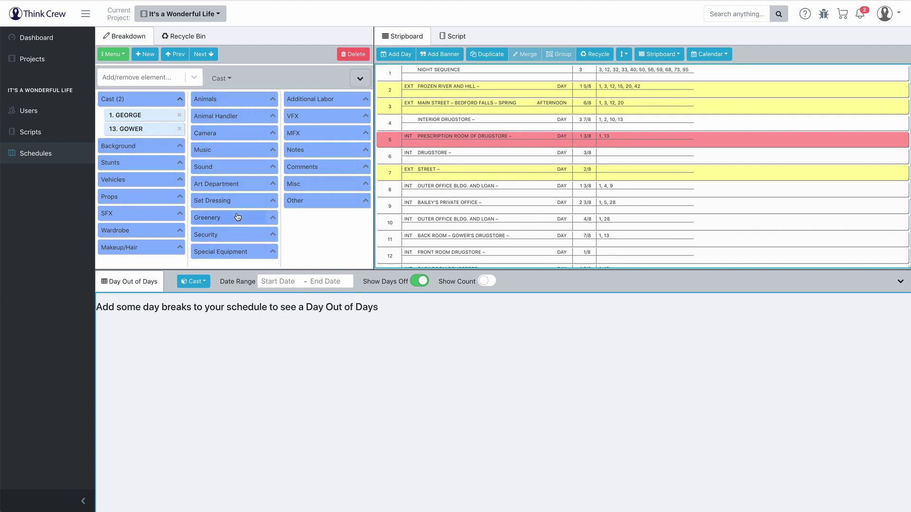
left_click(359, 78)
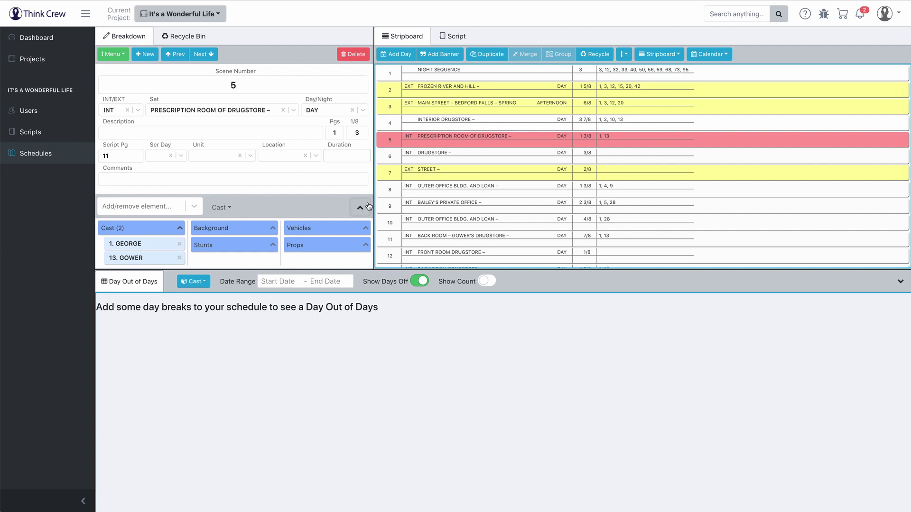
left_click(126, 281)
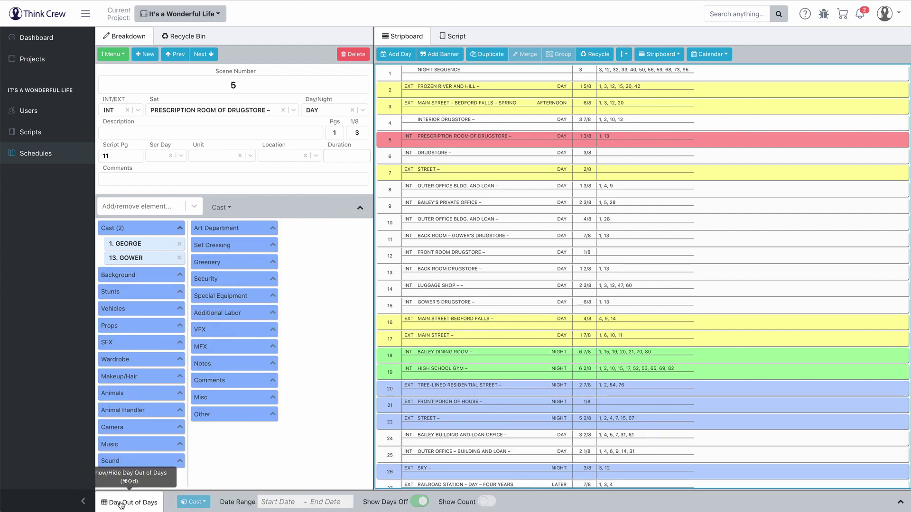
left_click(359, 207)
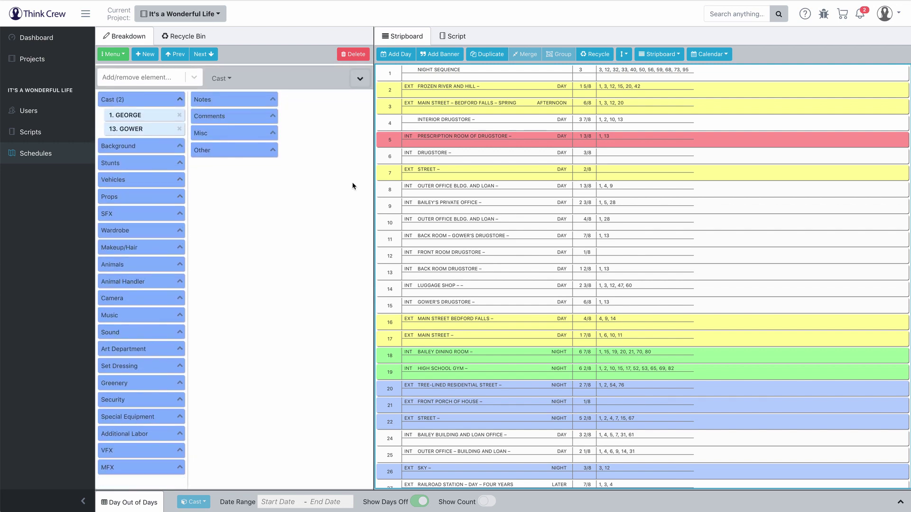
left_click(359, 80)
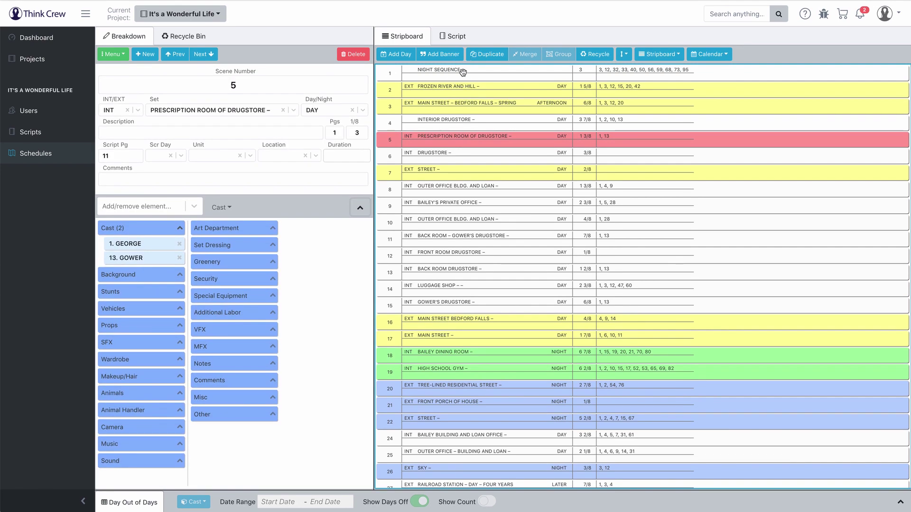
Step: Show scene 1 NIGHT SEQUENCE's breakdown with the Cast (11) list fully expanded
left_click(463, 71)
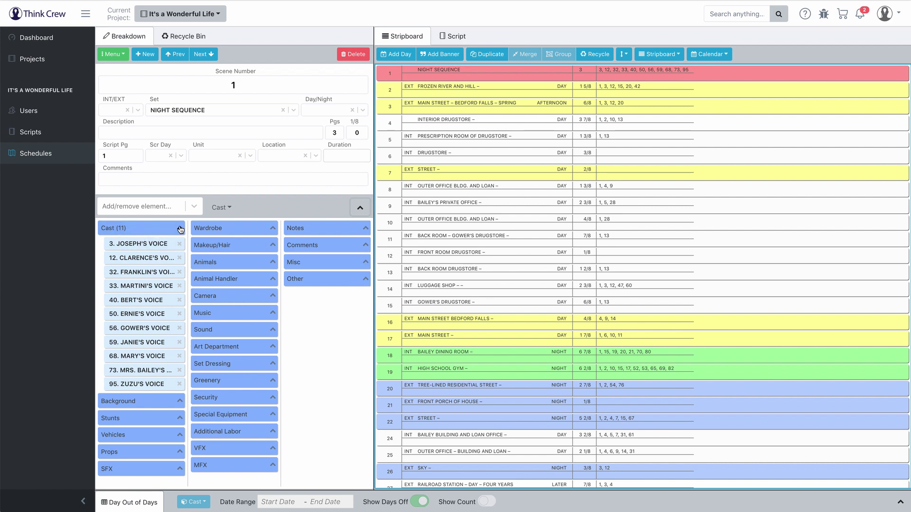
left_click(180, 229)
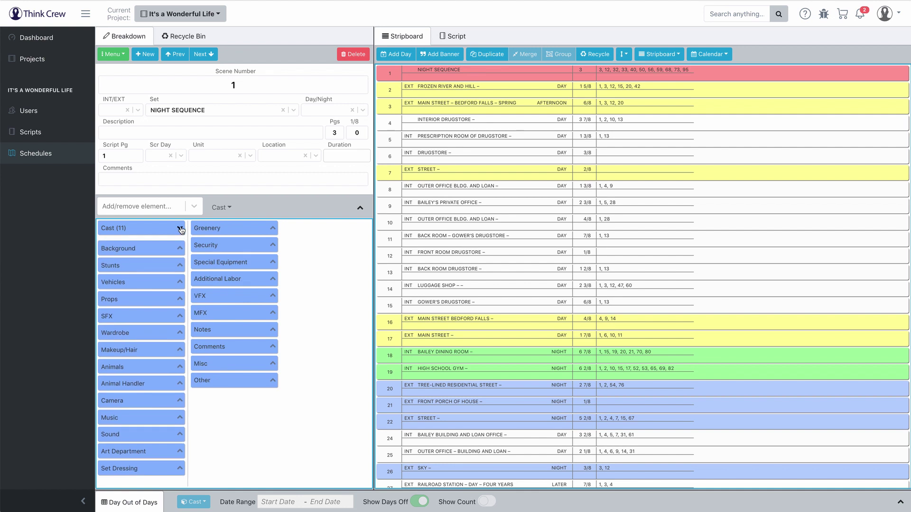
left_click(181, 230)
left_click(180, 230)
left_click(181, 230)
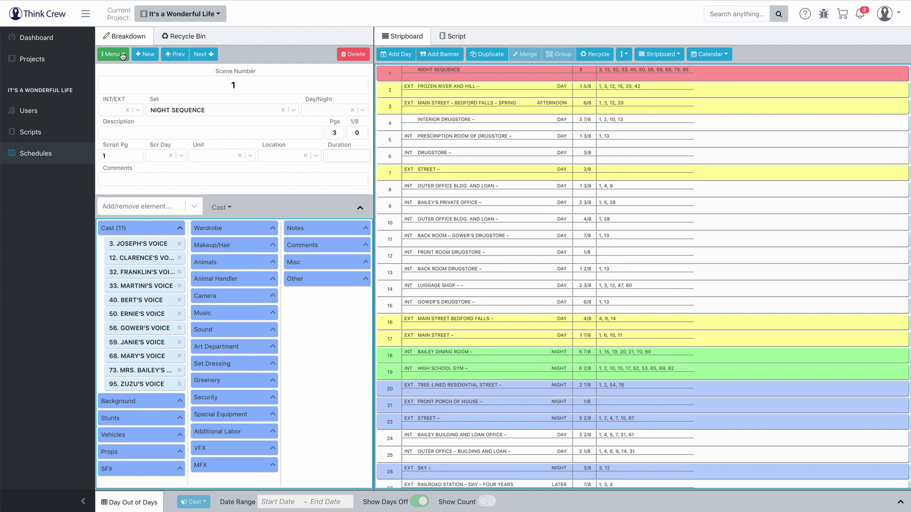
left_click(122, 56)
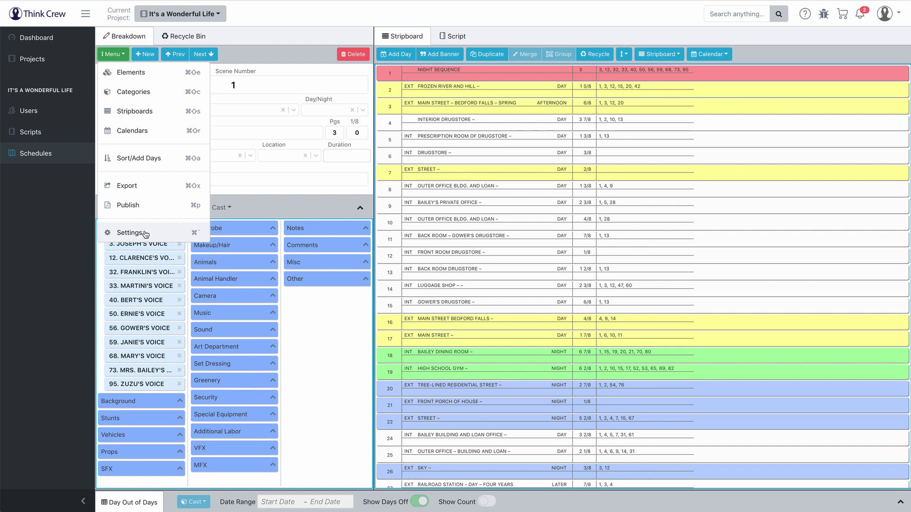
left_click(266, 53)
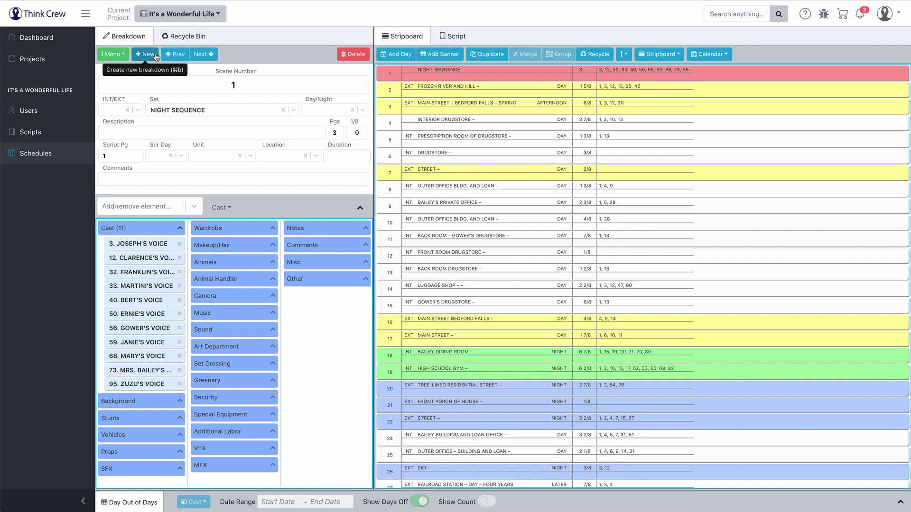
left_click(211, 55)
left_click(211, 55)
left_click(211, 55)
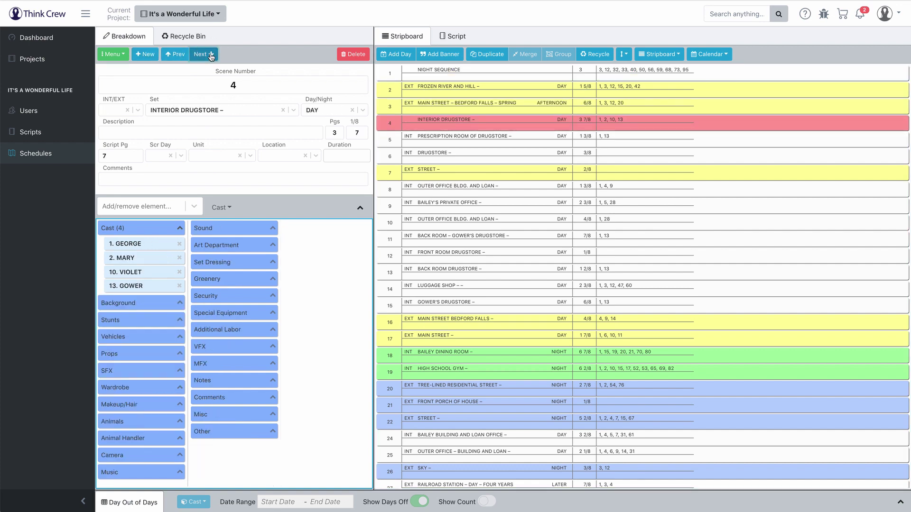
left_click(211, 55)
left_click(211, 55)
left_click(211, 55)
left_click(179, 56)
left_click(179, 55)
left_click(178, 55)
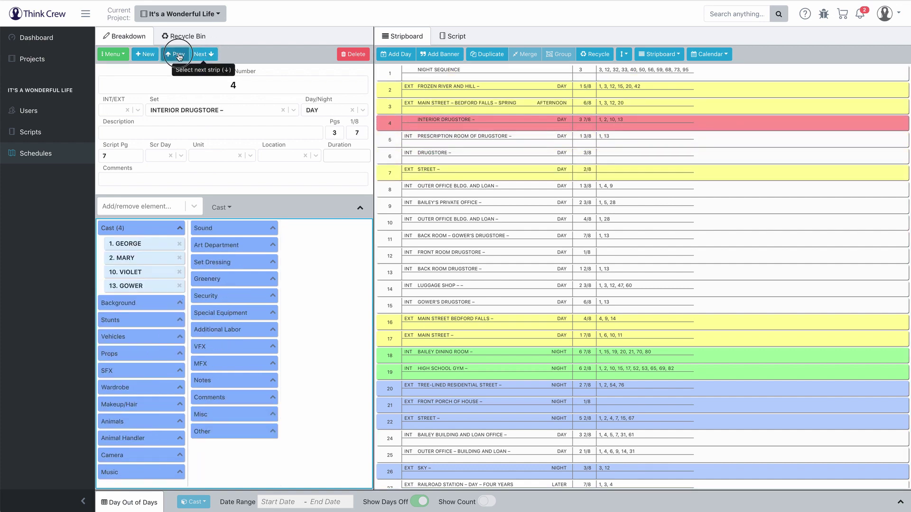
left_click(178, 55)
left_click(178, 56)
left_click(178, 56)
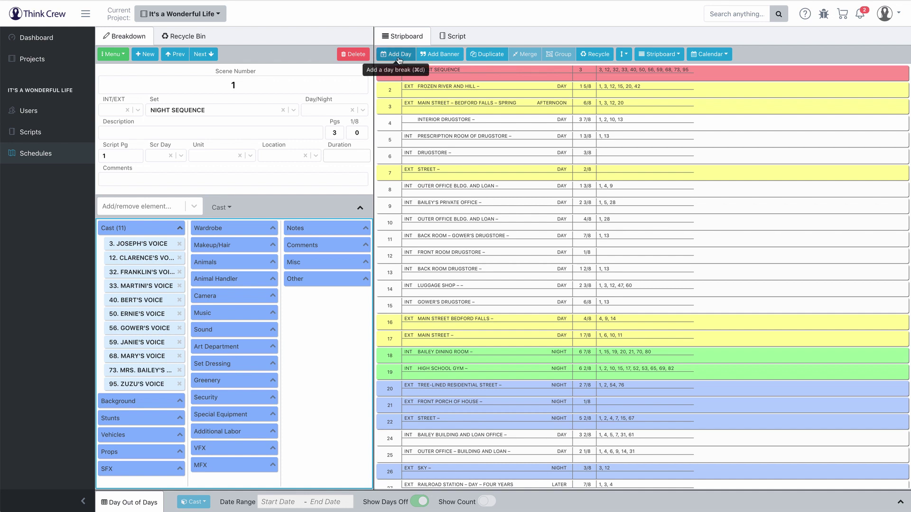
left_click(470, 120)
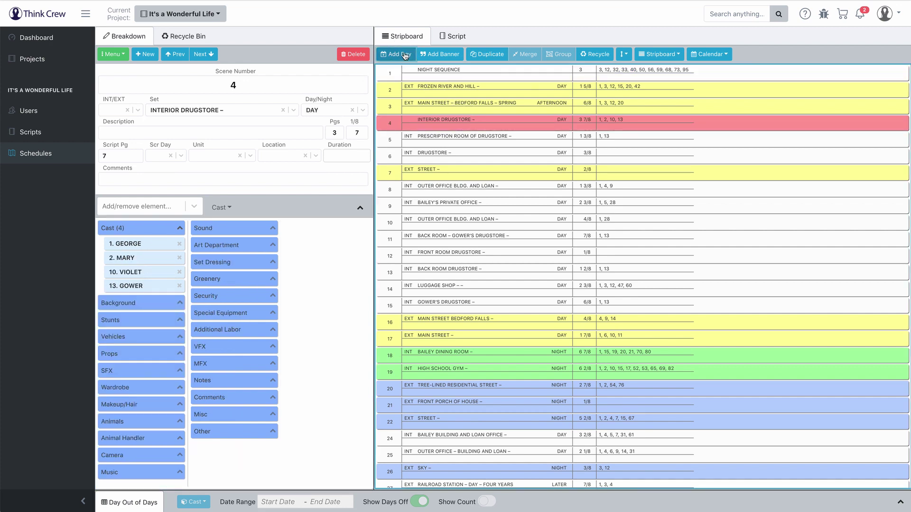
Step: End Day 1 after scene 4 and add a banner reading 'My First Banner' below it
left_click(405, 55)
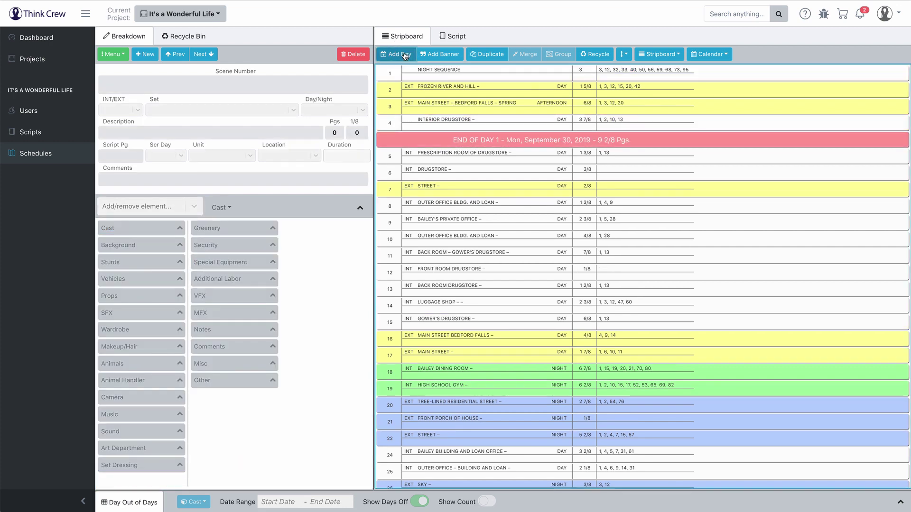
left_click(446, 55)
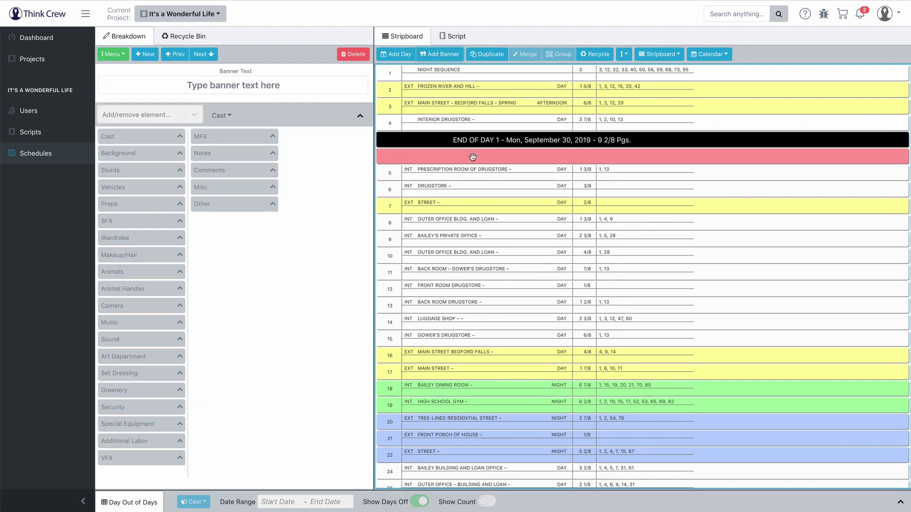
left_click(287, 85)
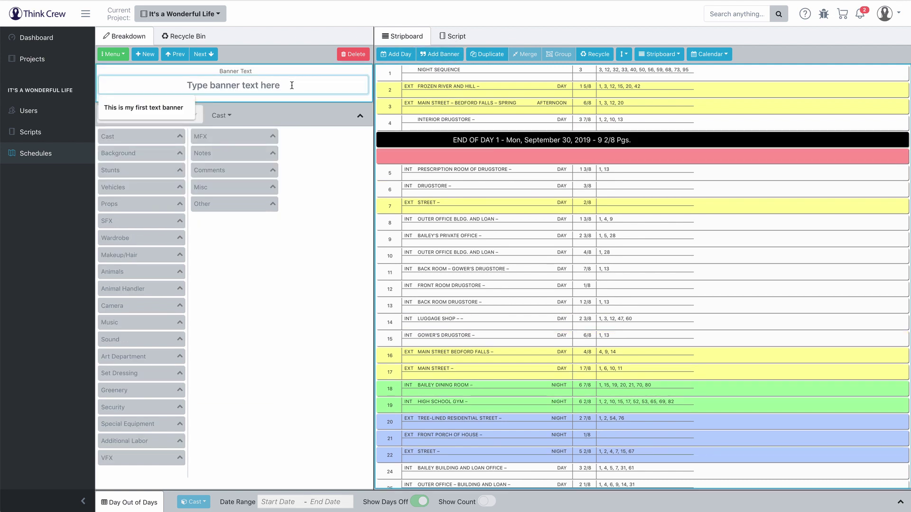
type("My Firs")
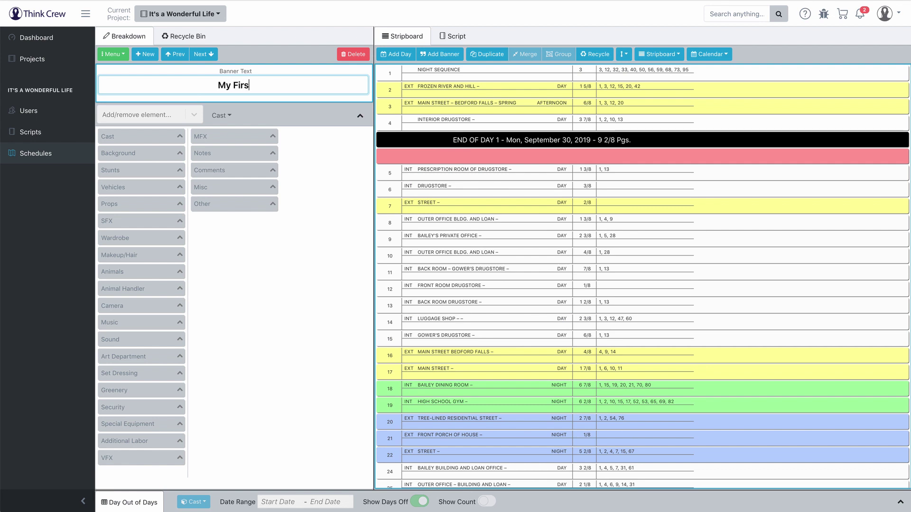
type("t Banner")
key("Tab")
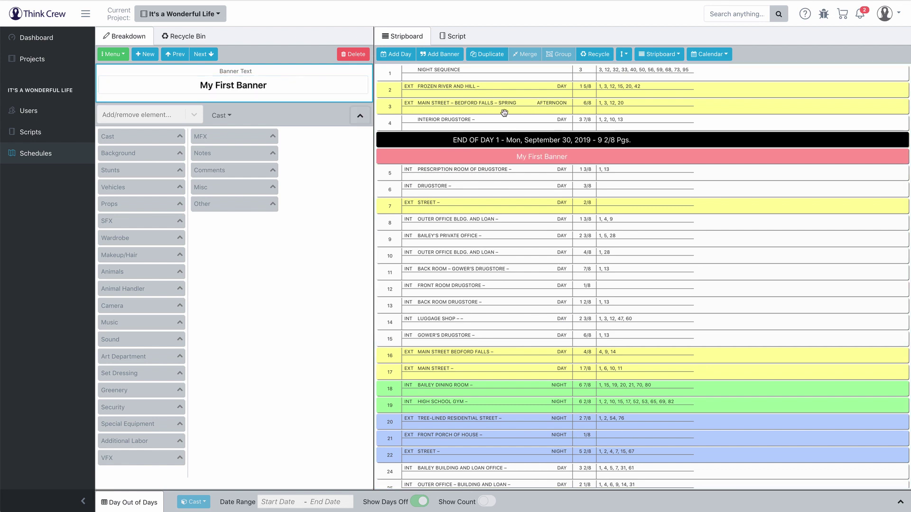
left_click(475, 88)
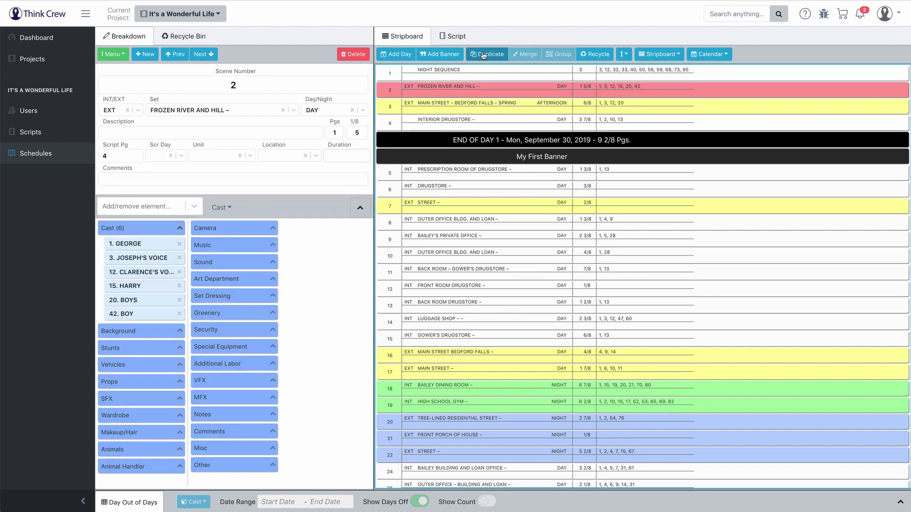
left_click(483, 55)
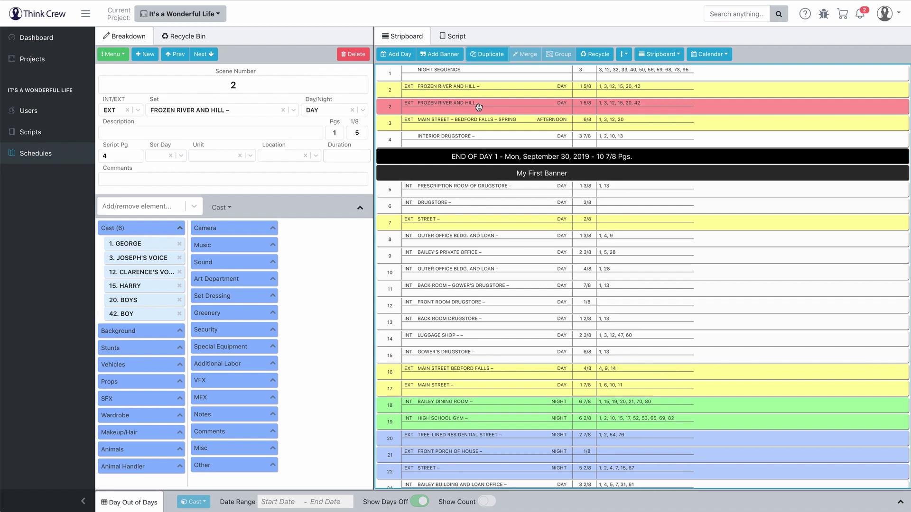
left_click(358, 55)
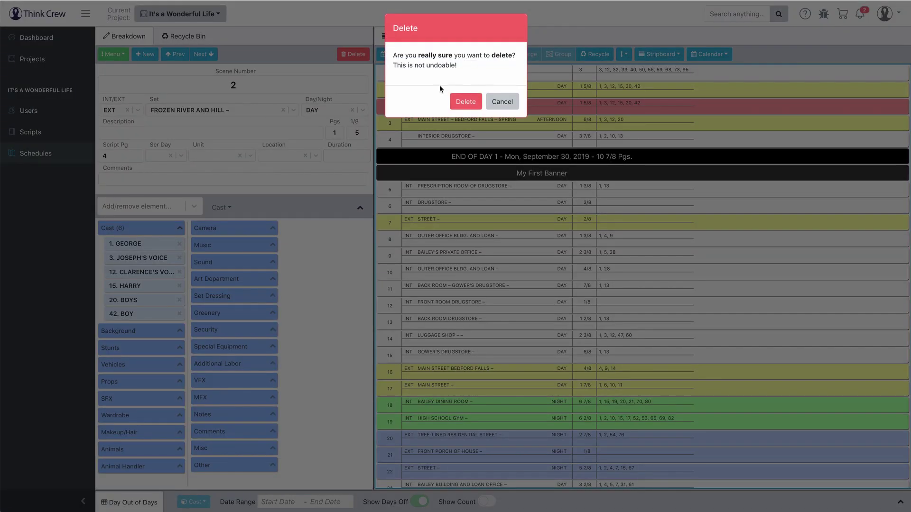
left_click(463, 103)
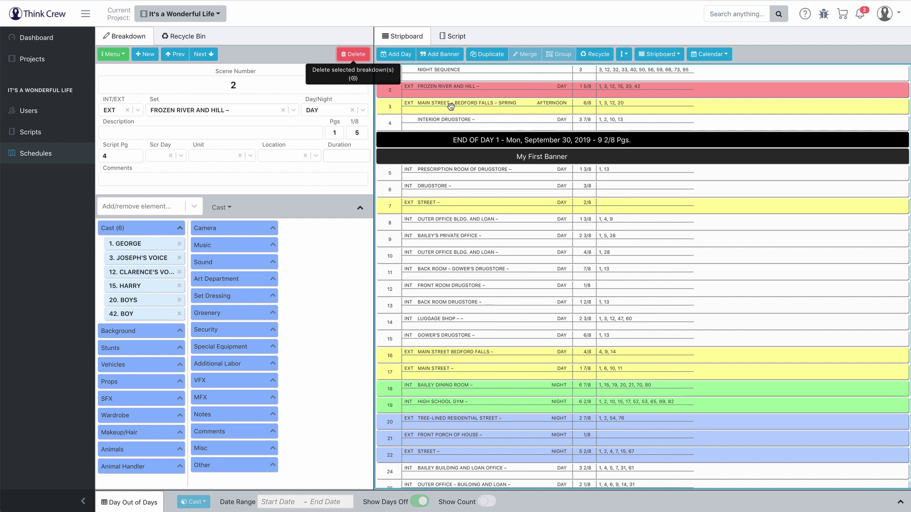
left_click(450, 106, "ctrl")
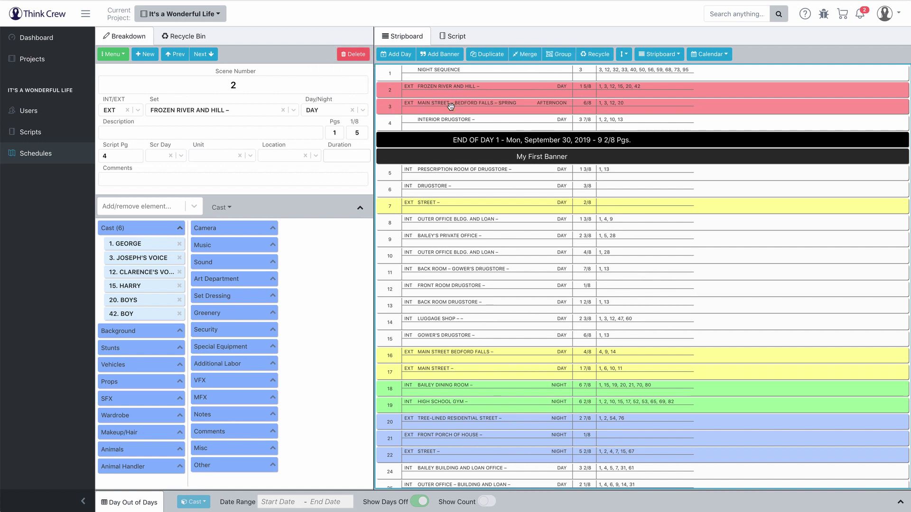
Step: Merge scenes 2 and 3 into one FROZEN RIVER AND HILL strip of 2 3/8 pages
left_click(526, 57)
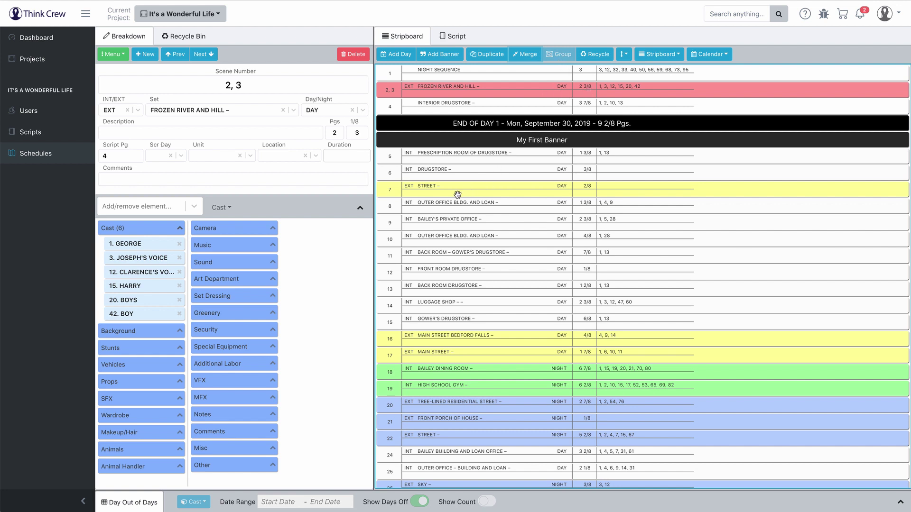
Step: Select strips 8 through 10 and group them
left_click(451, 206)
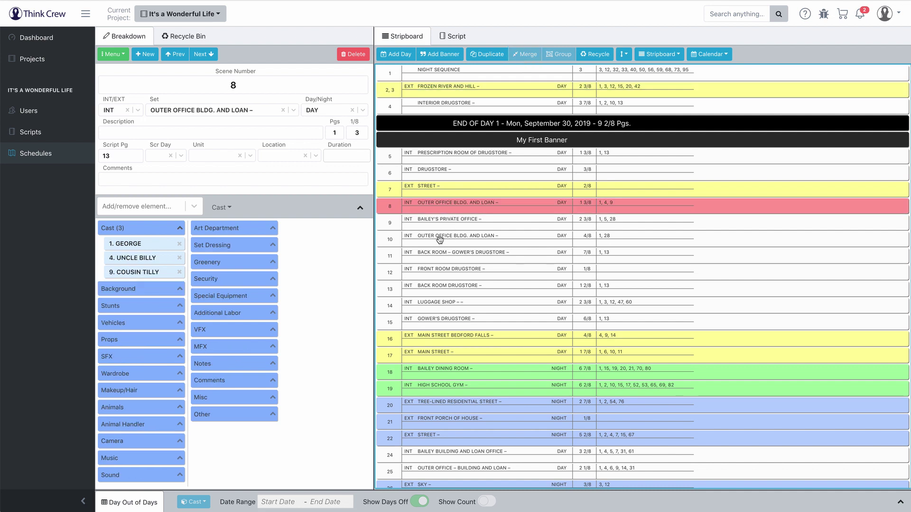
left_click(439, 238, "shift")
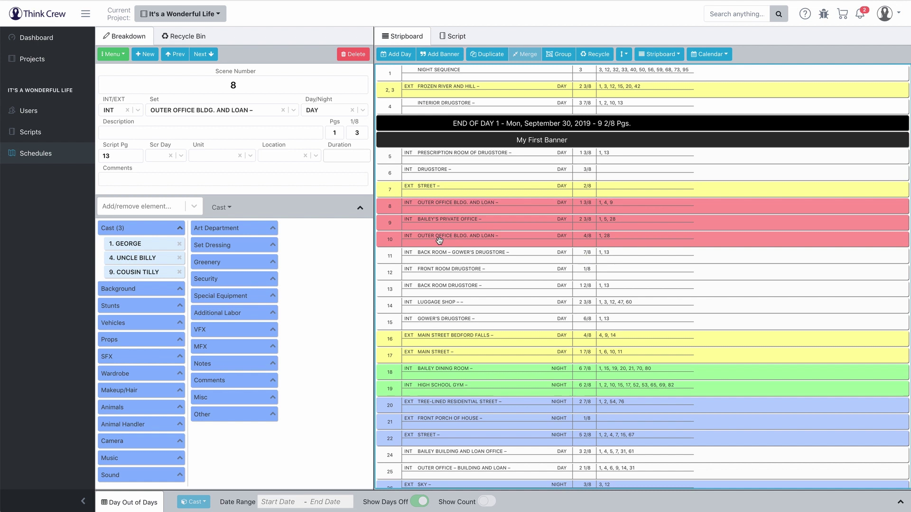
left_click(556, 55)
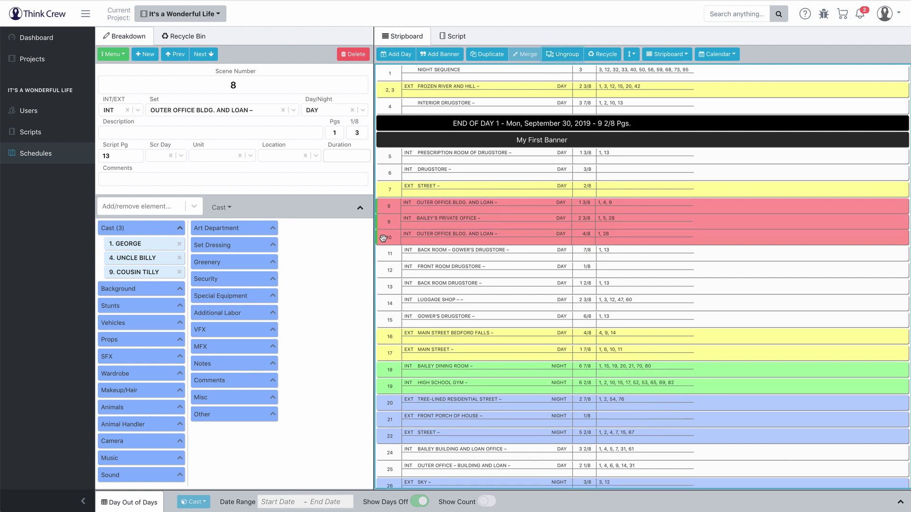
Step: Move the scenes 8–10 group below scene 13 and ungroup it
left_click(442, 267)
left_click(442, 219)
left_click_drag(441, 219, 441, 102)
left_click_drag(444, 106, 444, 105)
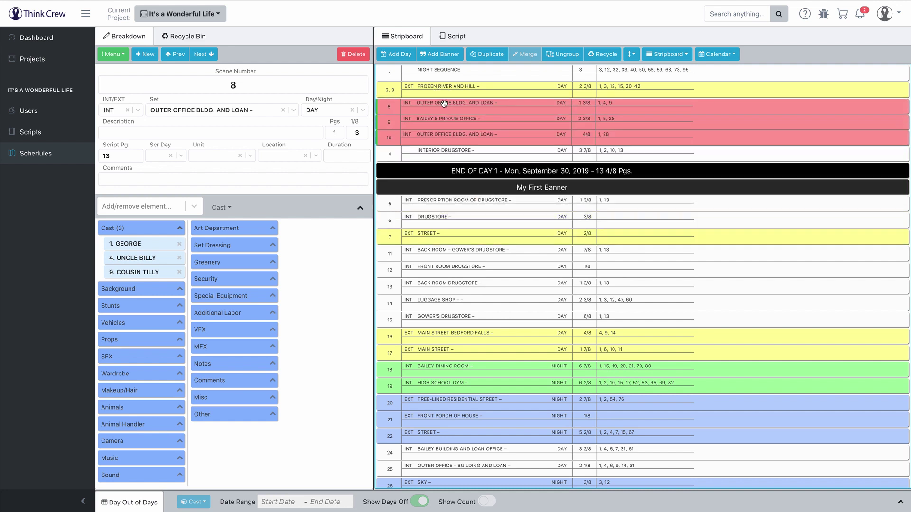
left_click(460, 314)
left_click(455, 129)
left_click(451, 145)
left_click_drag(451, 145, 475, 250)
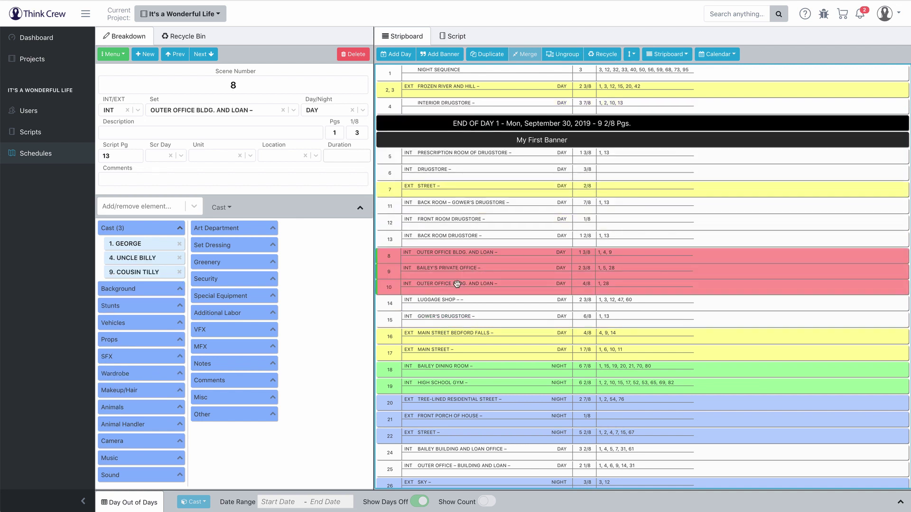
left_click(560, 56)
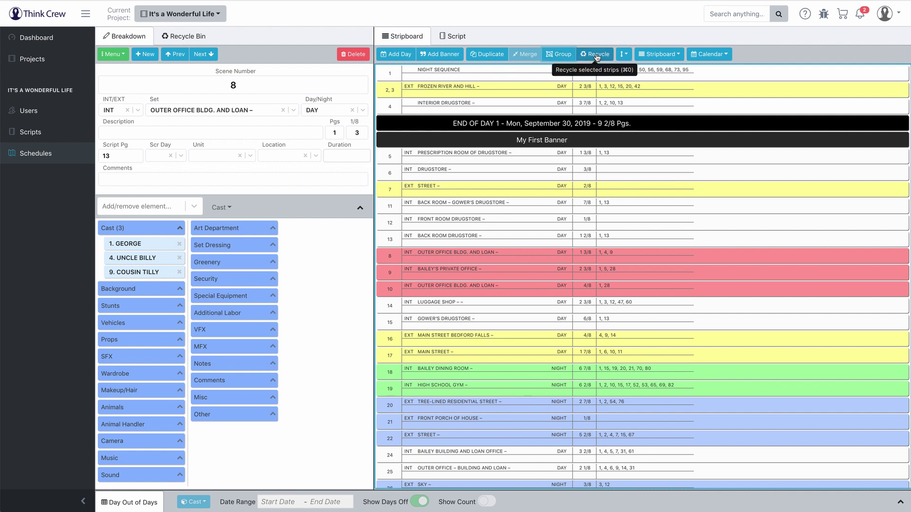
left_click(624, 54)
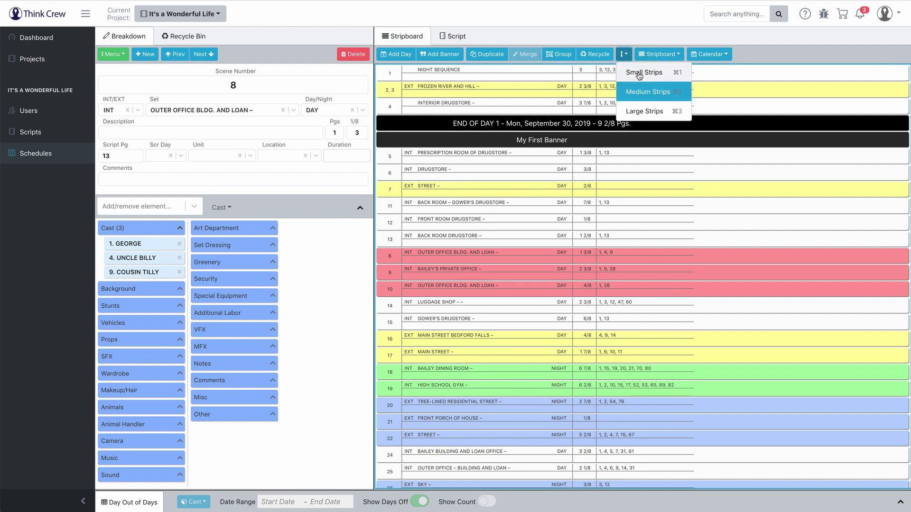
left_click(638, 71)
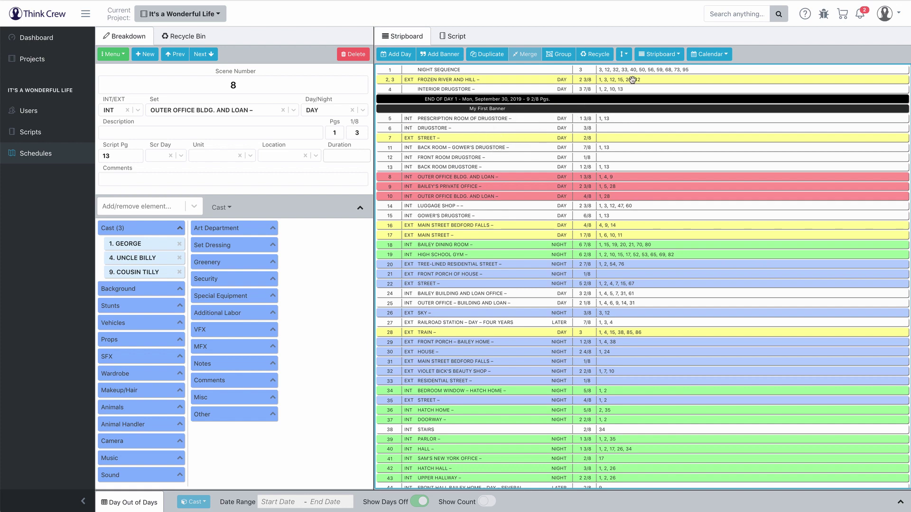
left_click(626, 56)
left_click(636, 91)
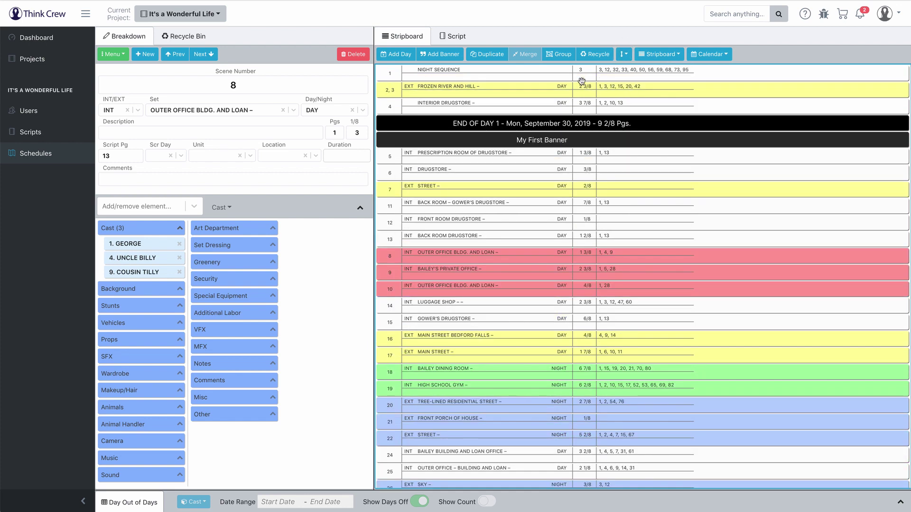
left_click(626, 55)
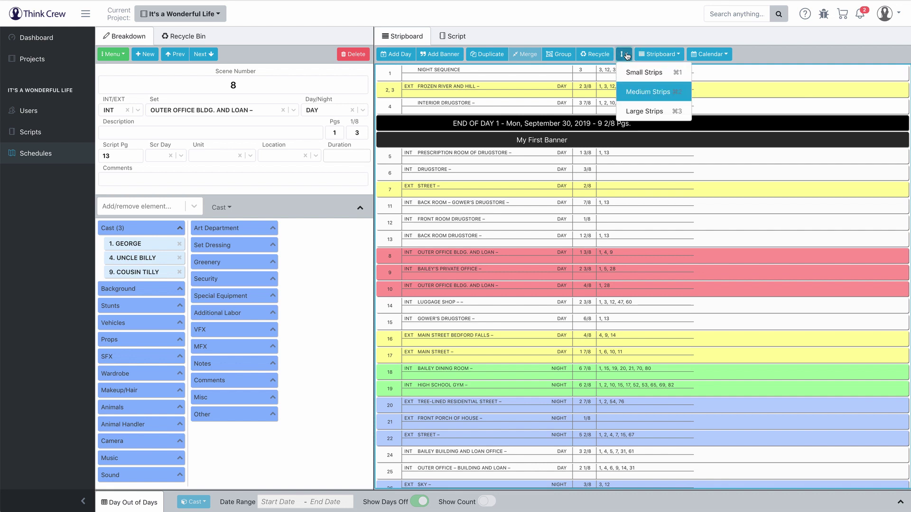
left_click(636, 107)
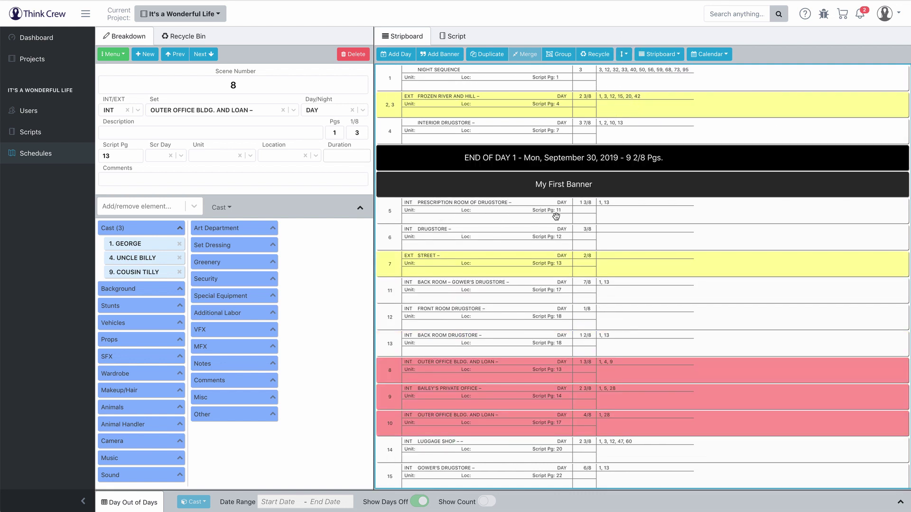
left_click(470, 205)
left_click(624, 54)
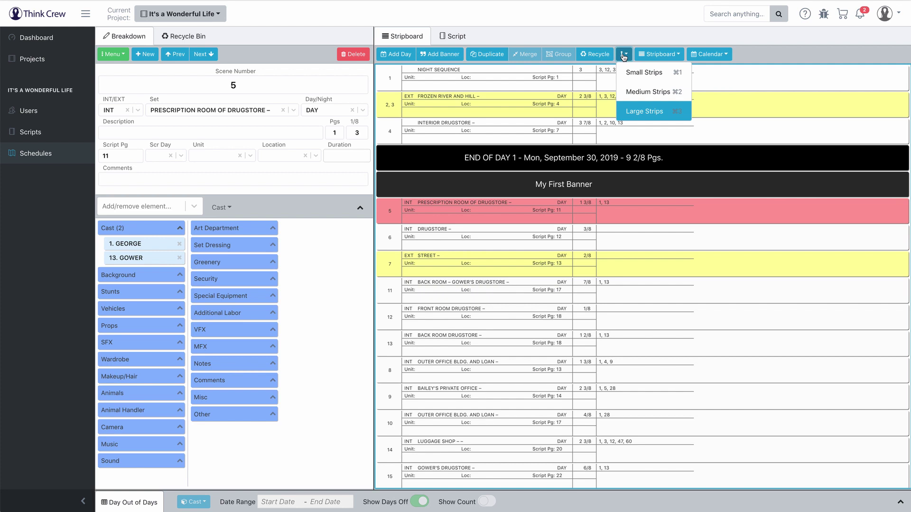
left_click(629, 90)
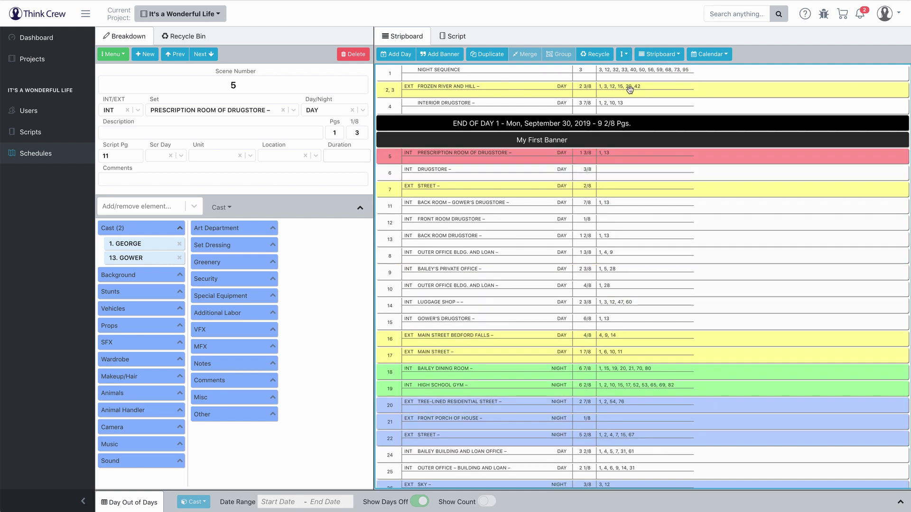
left_click(668, 56)
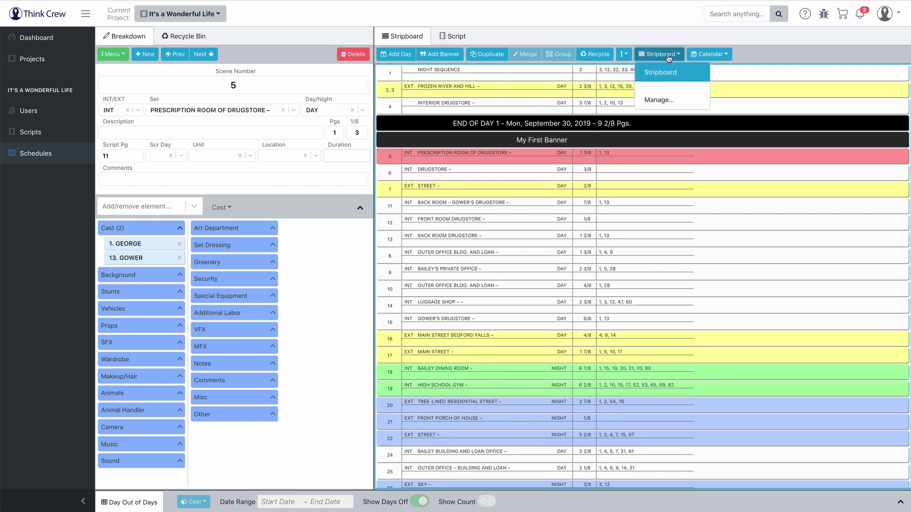
left_click(704, 56)
left_click(760, 53)
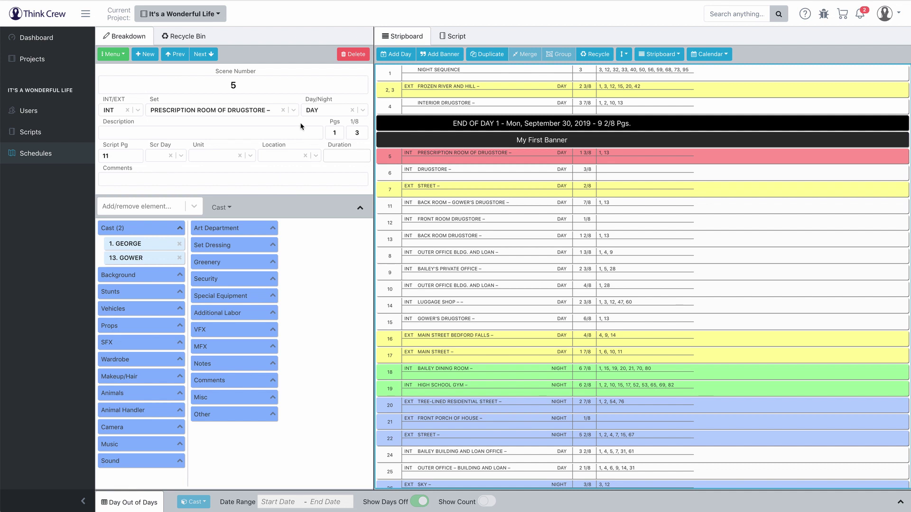
Step: Add MARY and ERNIE to scene 5's cast
left_click(172, 134)
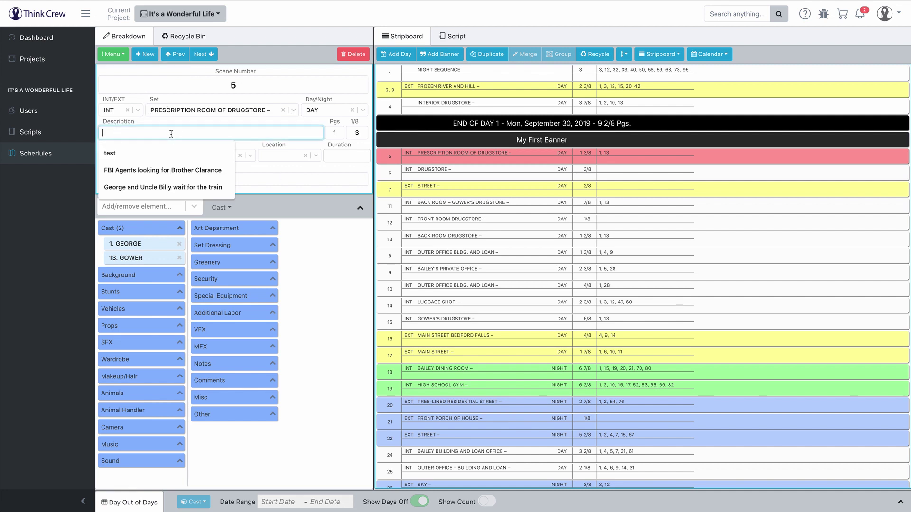
left_click(286, 189)
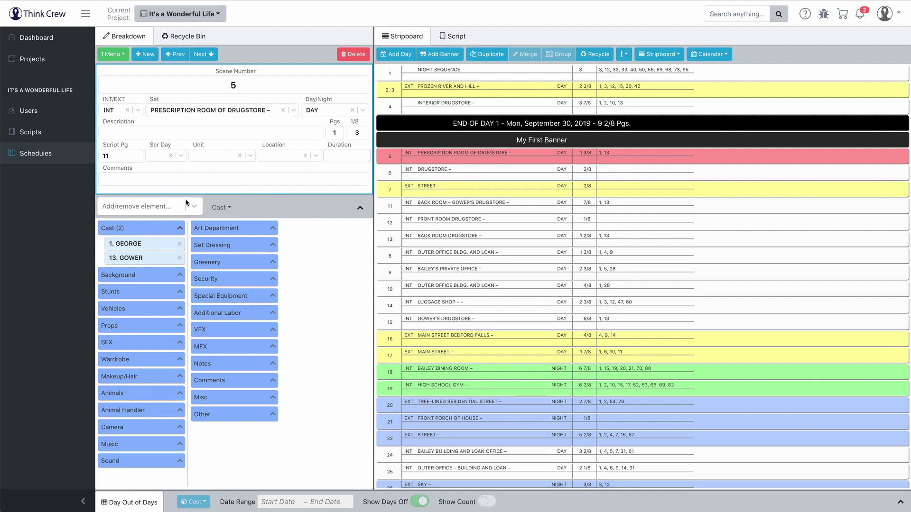
left_click(152, 231)
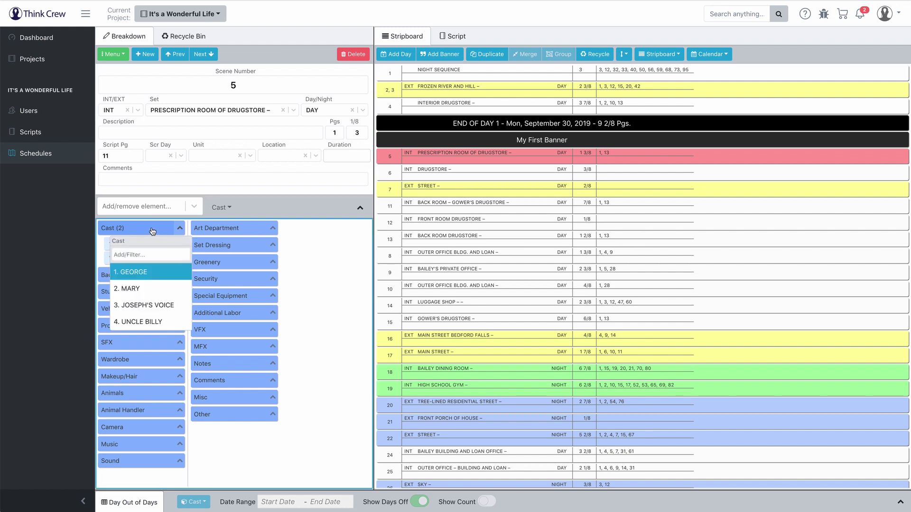
left_click(151, 290)
scroll(146, 304, "down", 3)
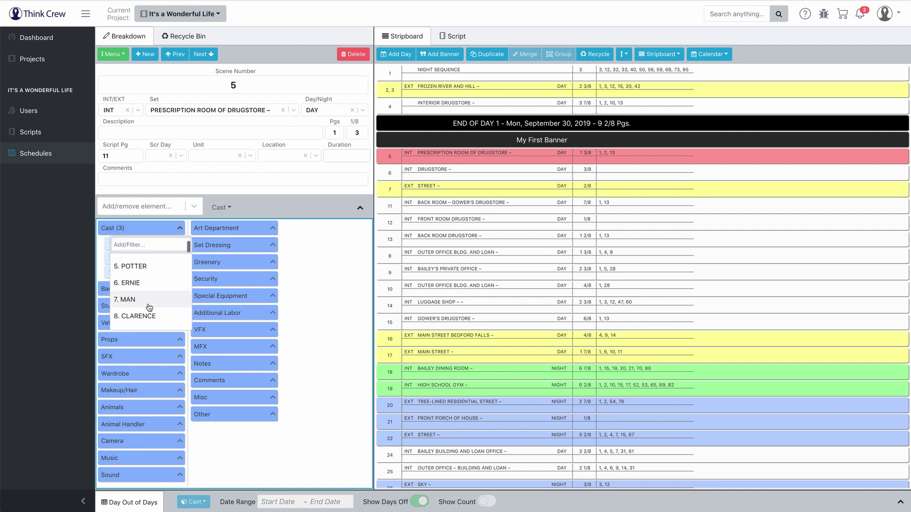
left_click(144, 287)
left_click(336, 280)
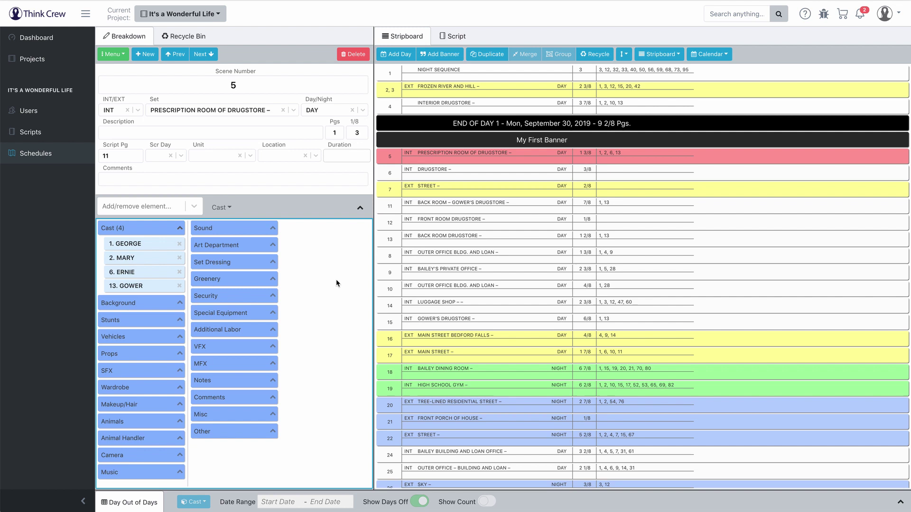
Step: Add 23. MARTINI, then remove MARTINI, GOWER and ERNIE, leaving GEORGE and MARY
left_click(148, 229)
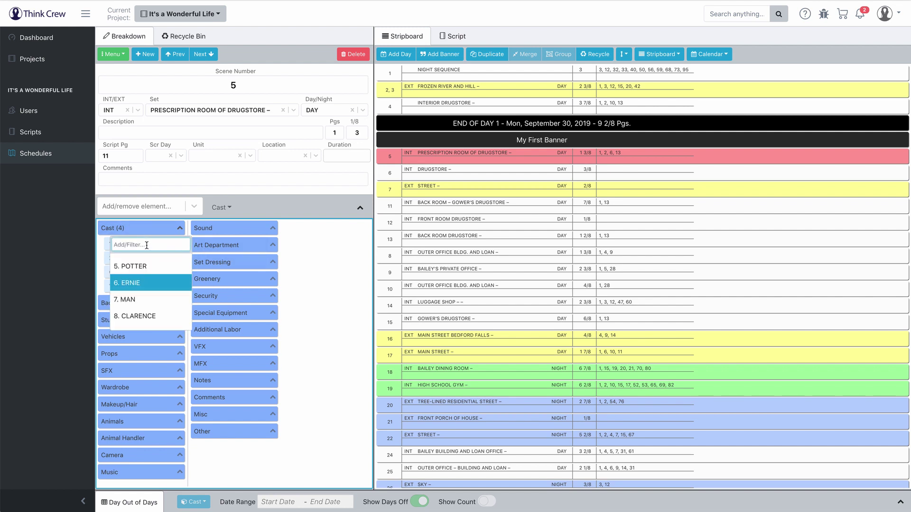
type("martin")
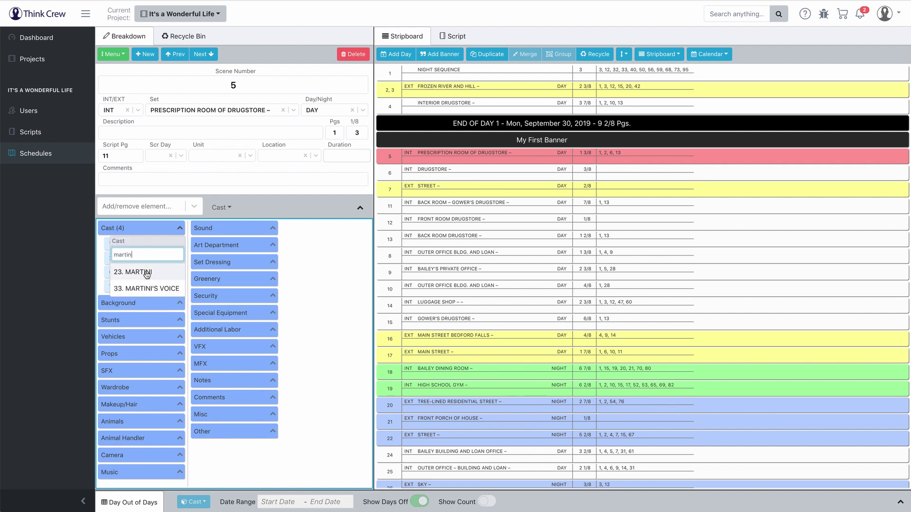
left_click(145, 272)
left_click(311, 274)
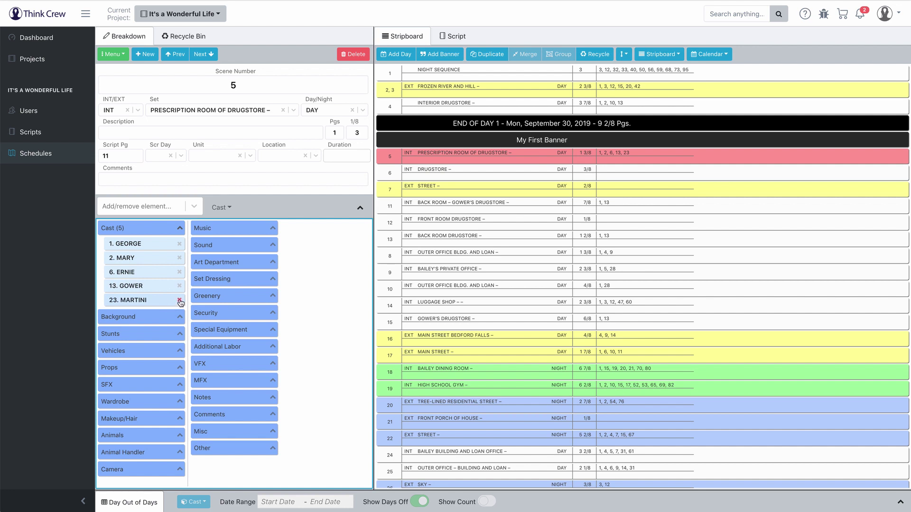
left_click(180, 300)
left_click(180, 286)
left_click(179, 272)
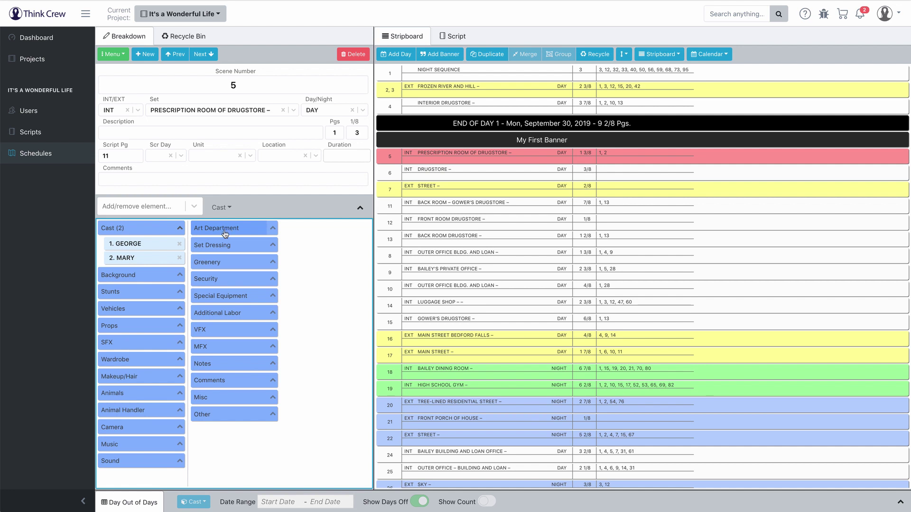
Step: Add ERNIE to scene 5's cast and remove MARY via the Add/remove element box
left_click(149, 207)
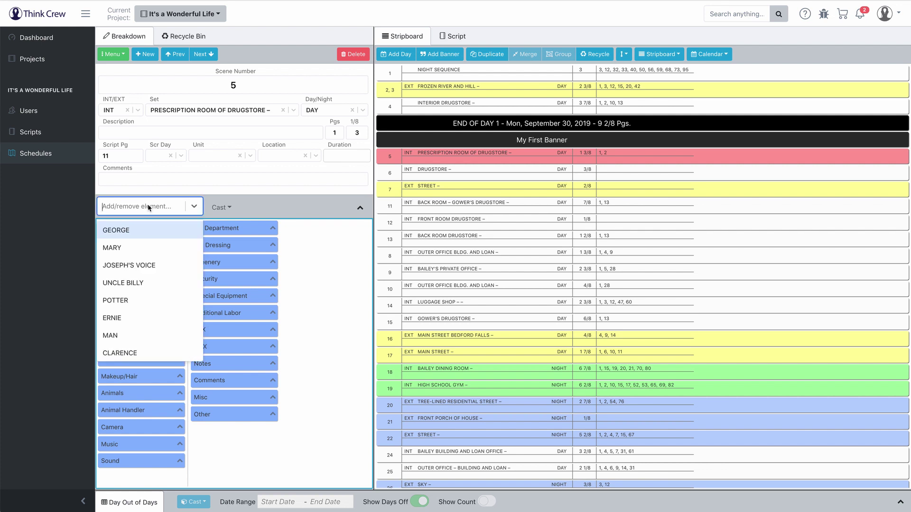
left_click(255, 209)
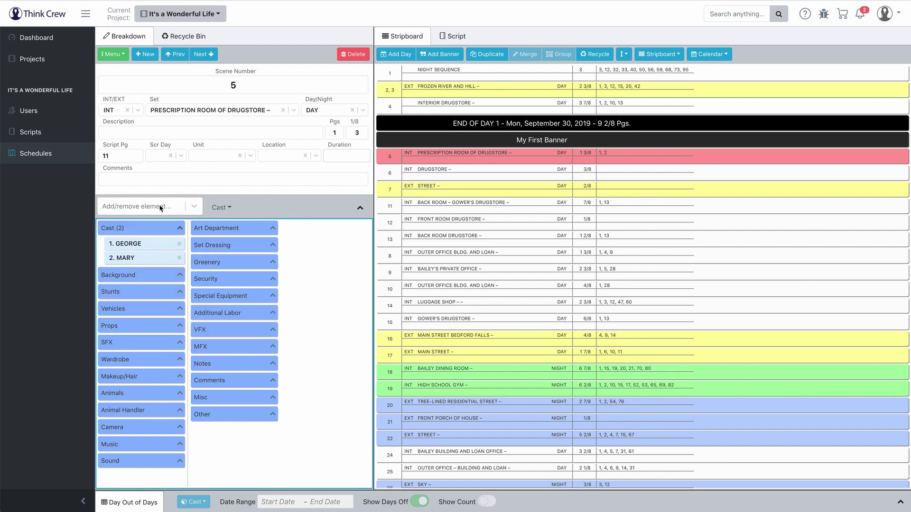
left_click(151, 208)
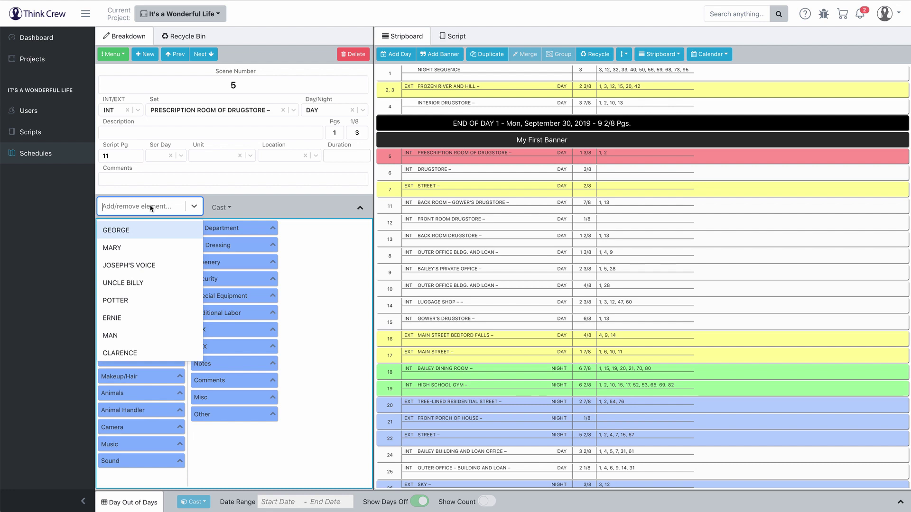
type("ern")
key("Return")
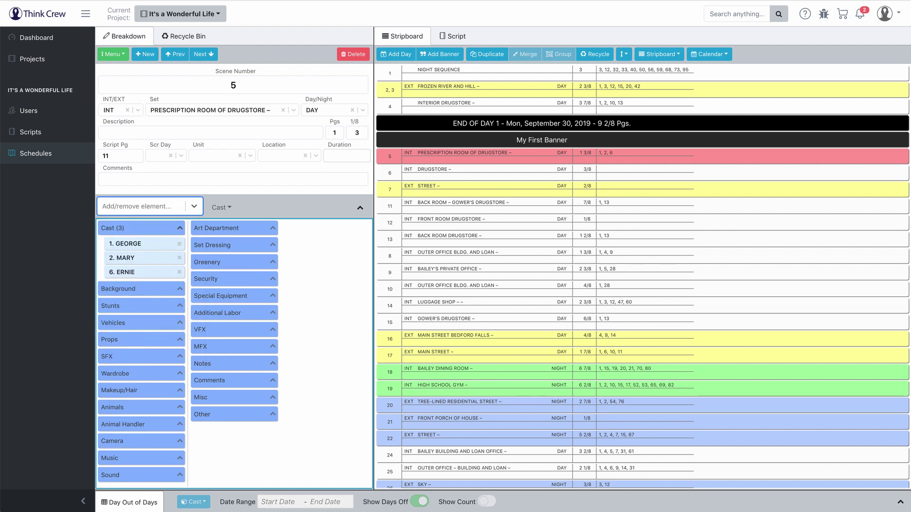
type("mary")
key("Return")
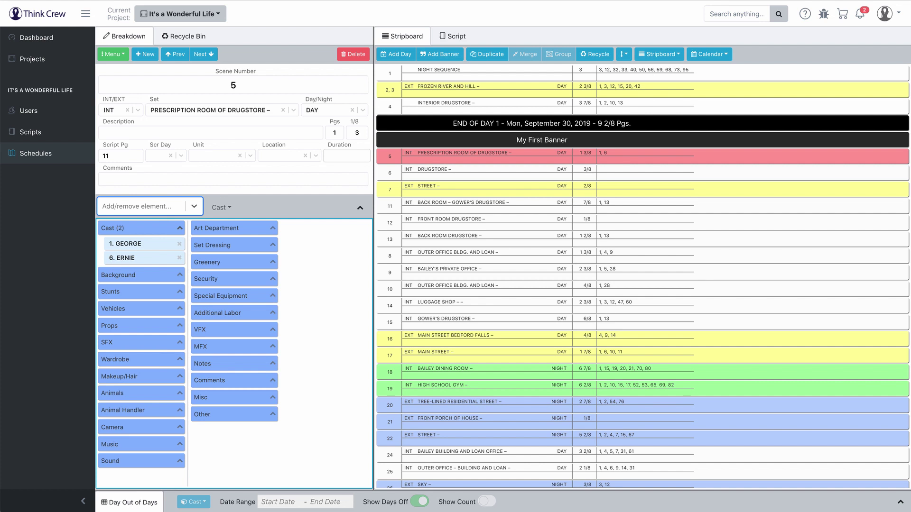
Step: Toggle BERT, POTTER and COUSIN TILLY so the strip shows cast 1, 6, 9, 11; enter 'Potter's Wheelchair'
type("bert")
key("Return")
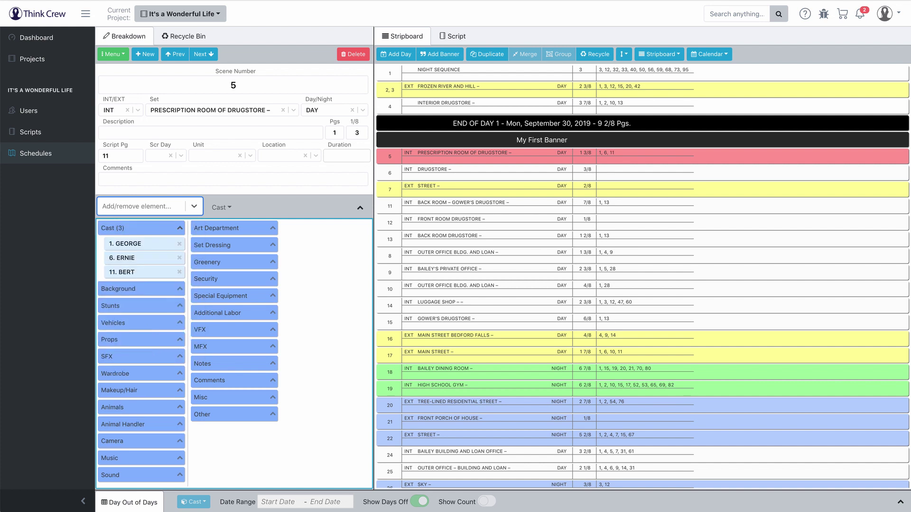
type("pot")
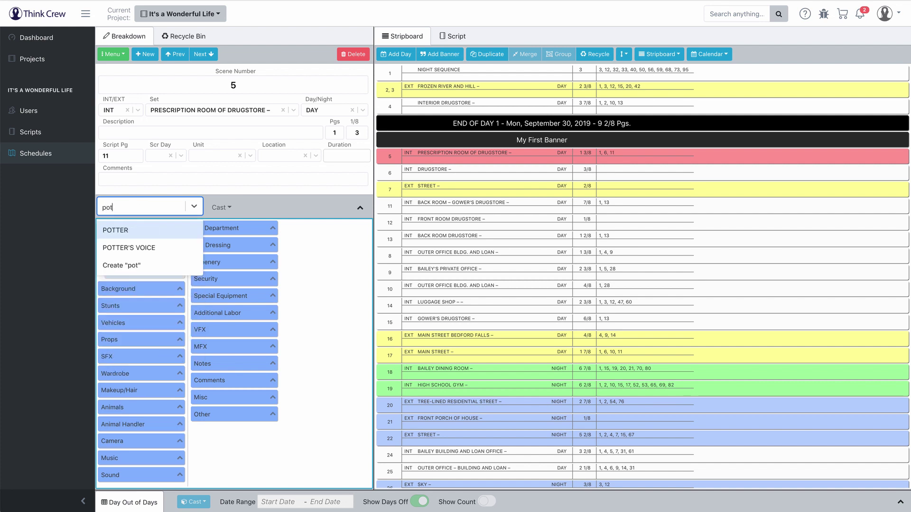
key("Return")
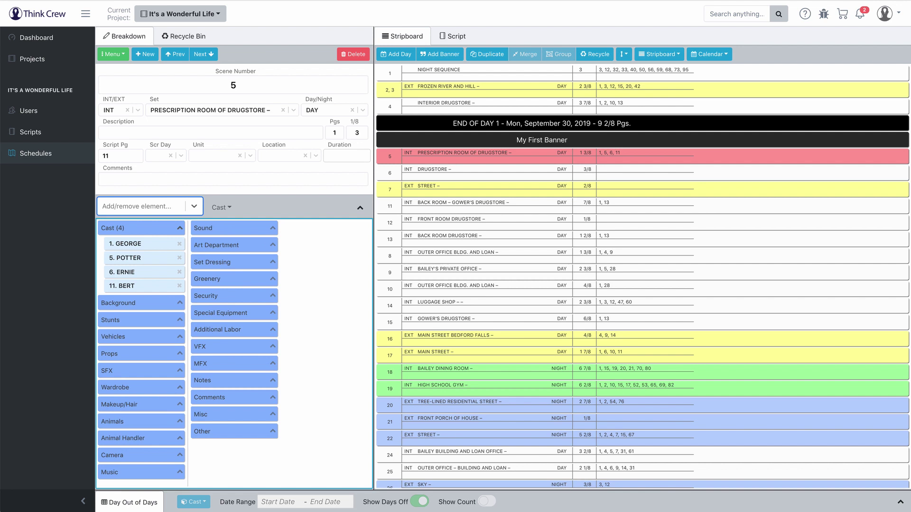
type("cous")
key("Return")
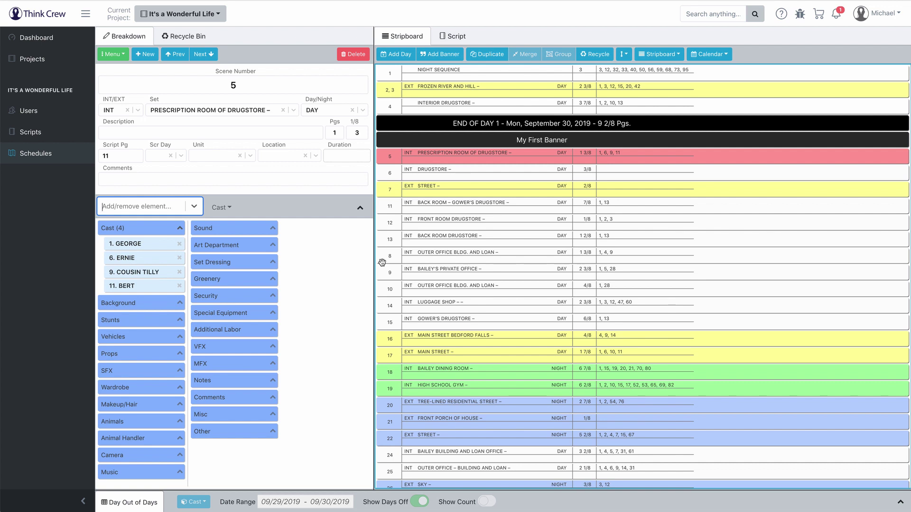
type("Potter's Wheelchair")
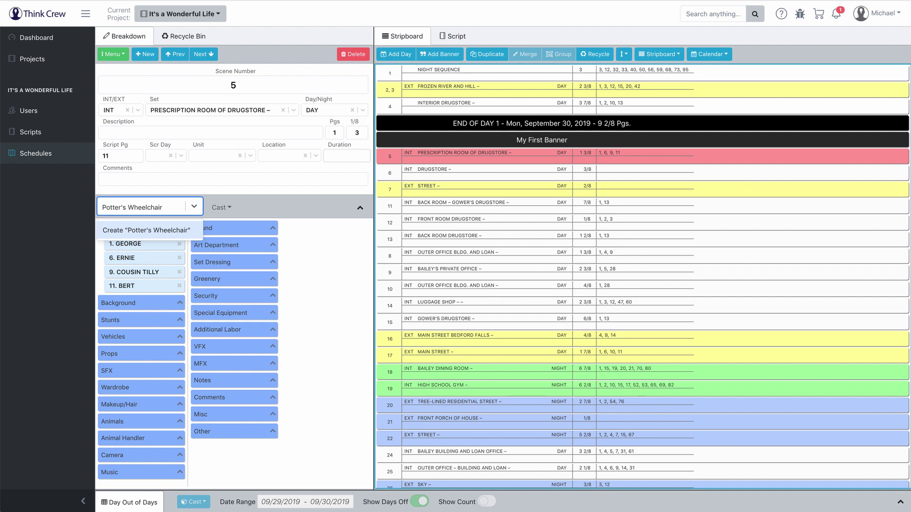
Step: Create Potter's Wheelchair as a Props element and Ernie's Cab as a Vehicles element
key("Return")
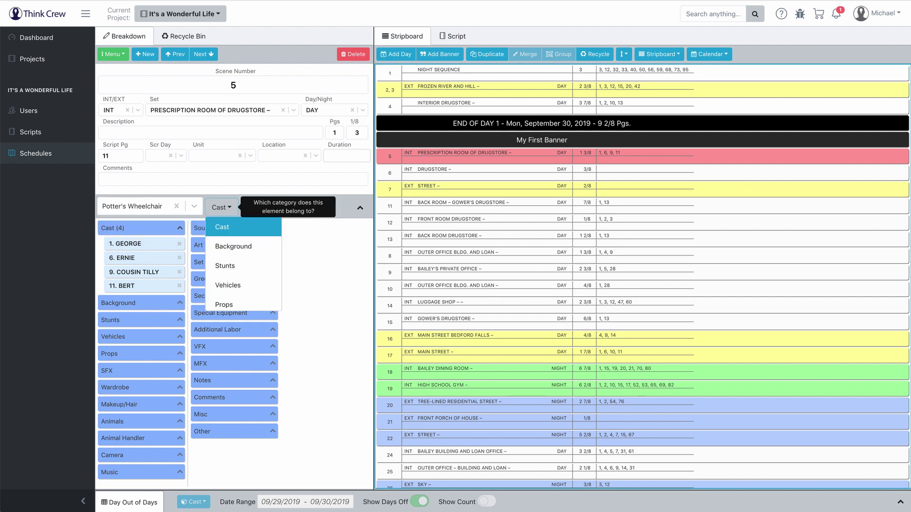
left_click(232, 304)
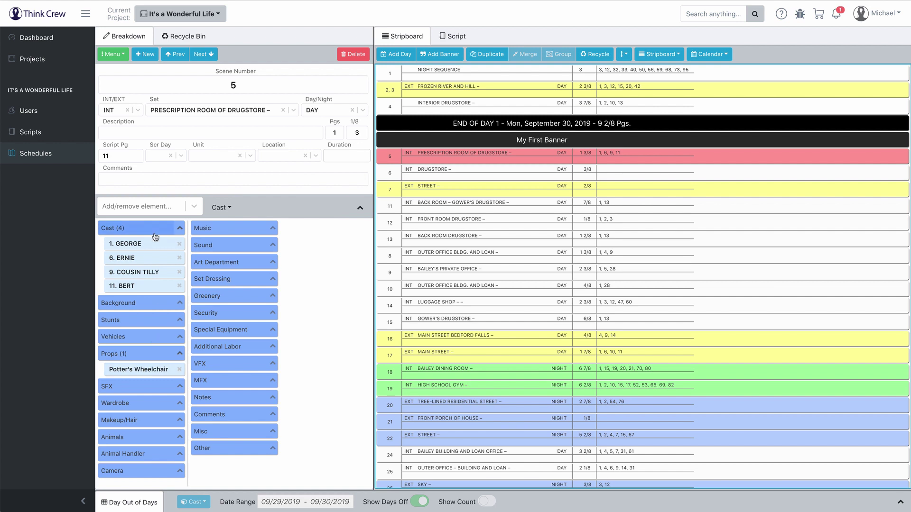
left_click(152, 205)
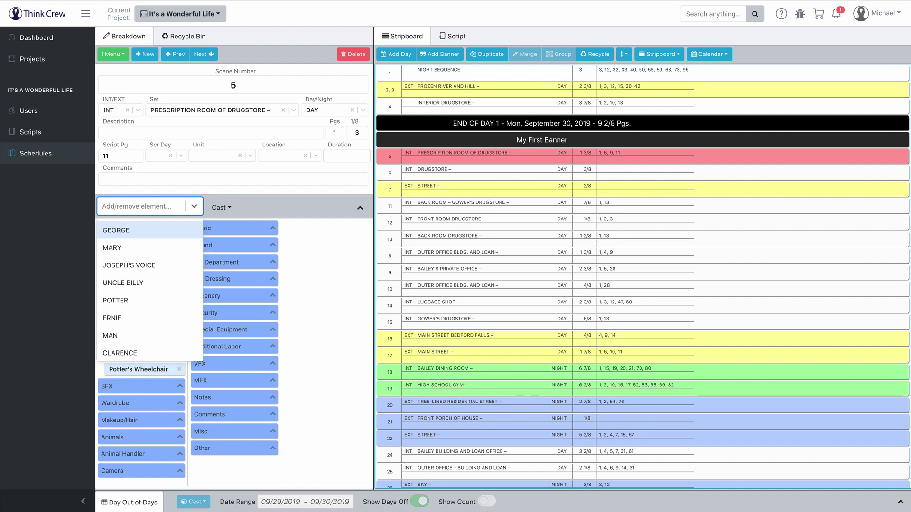
type("Ernie's Cab")
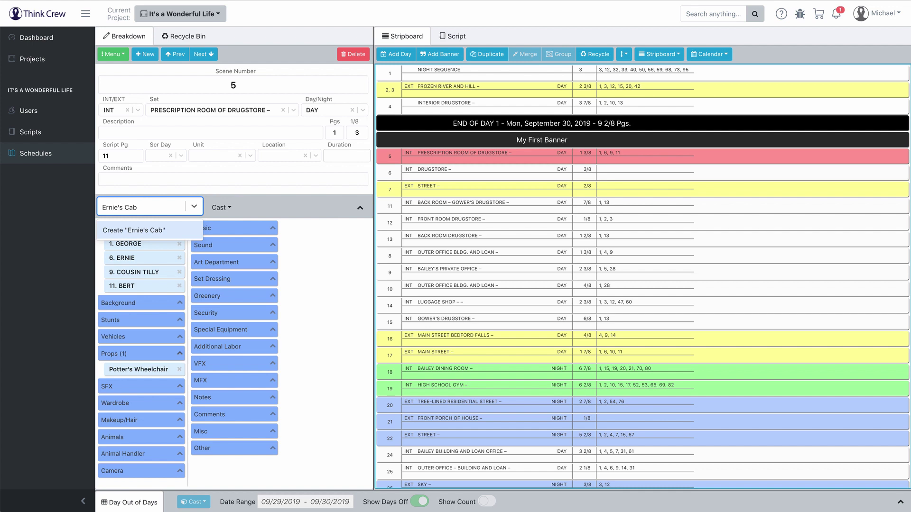
key("Return")
left_click(250, 287)
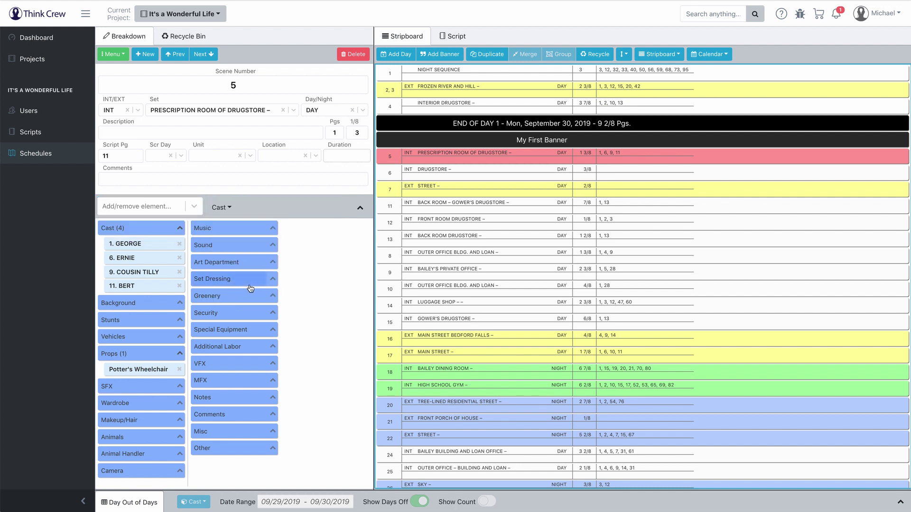
Step: Toggle Ernie's Cab off, on and off again so scene 5 lists no vehicle
left_click(145, 206)
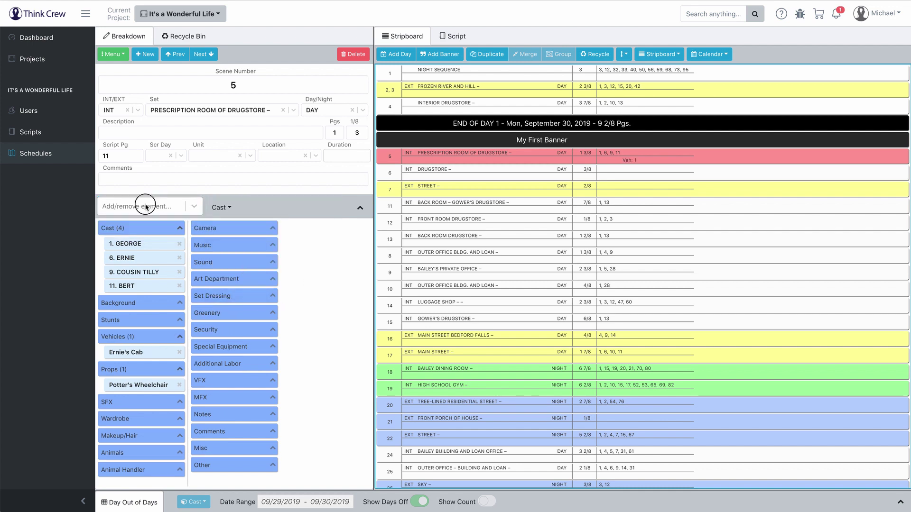
type("cab")
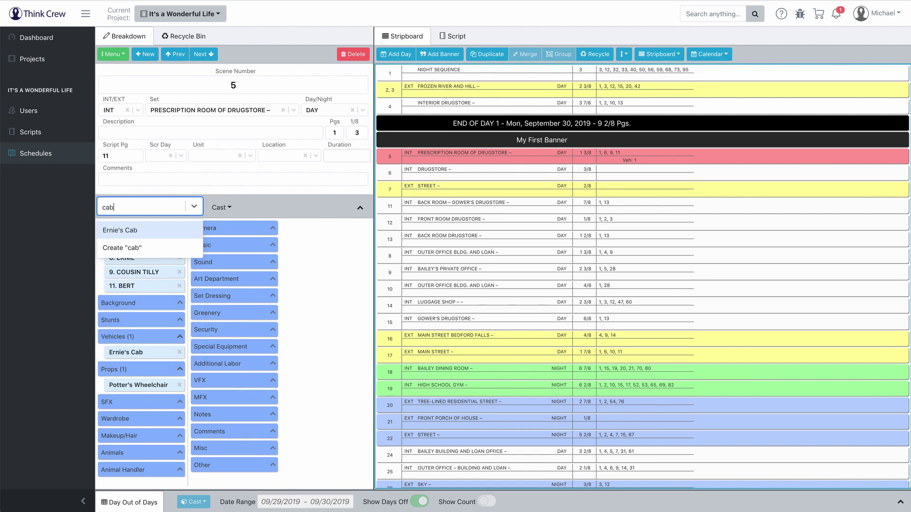
key("Return")
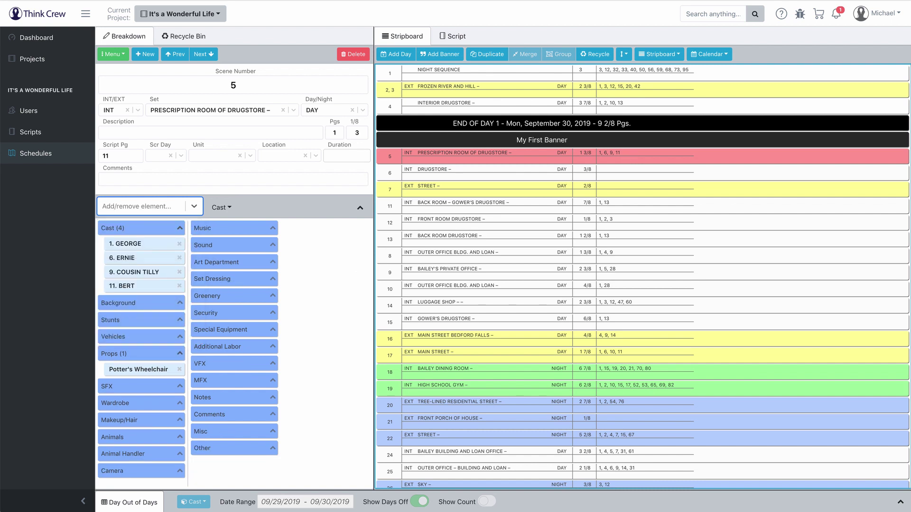
type("cab")
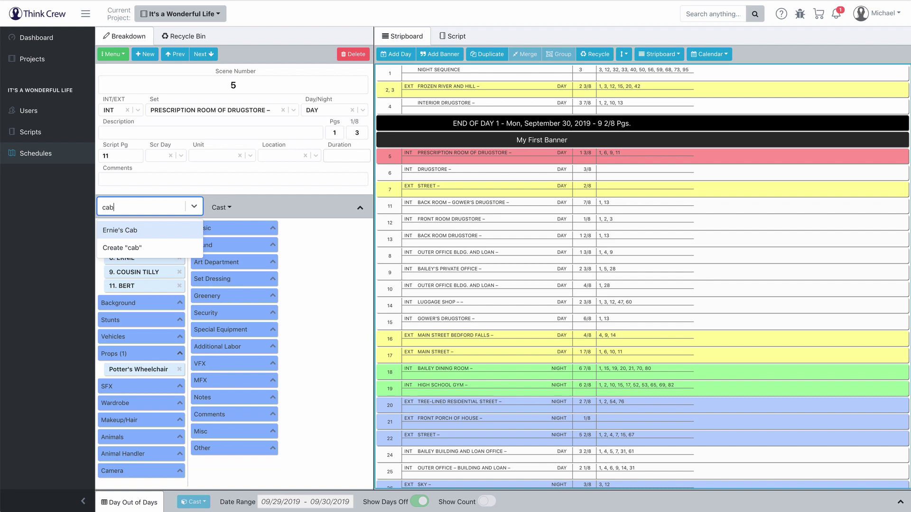
key("Return")
type("cab")
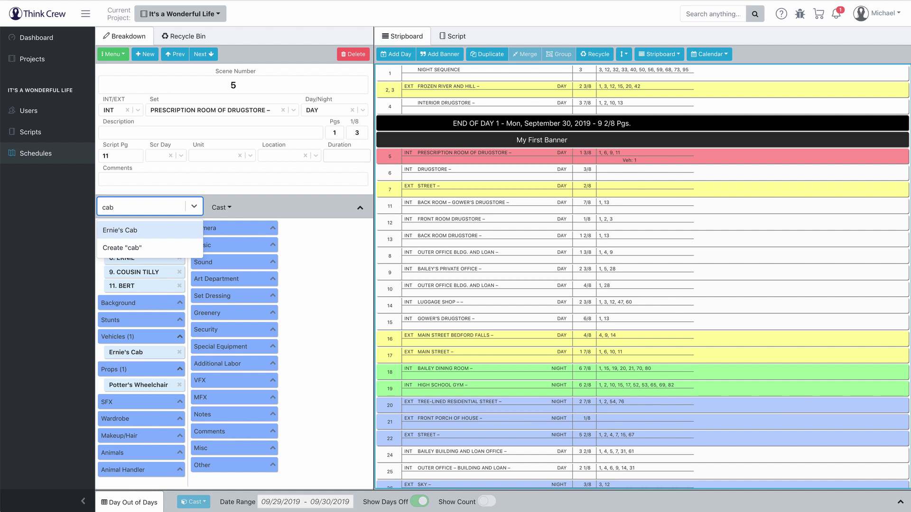
key("Return")
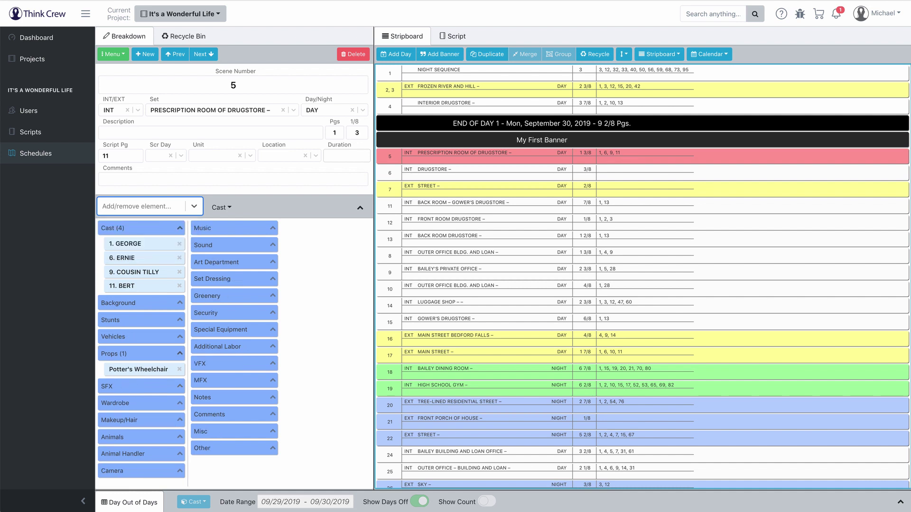
left_click(365, 280)
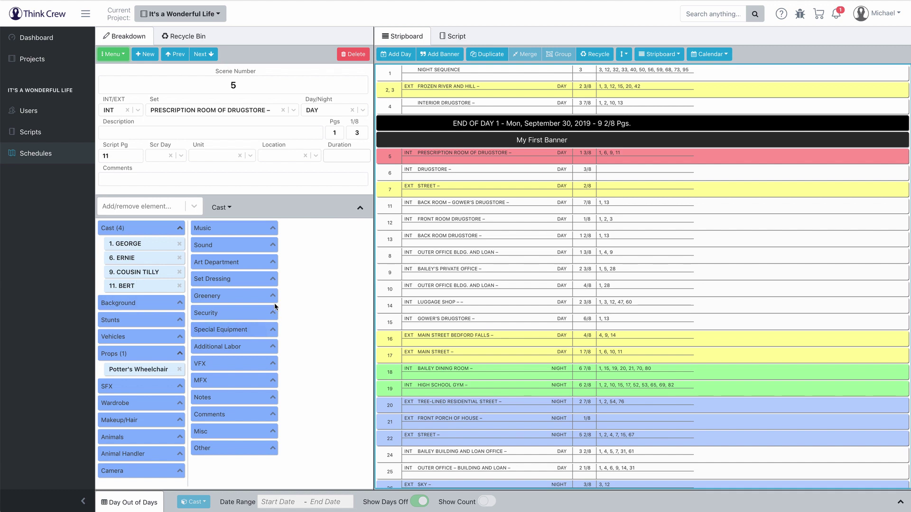
Step: Rename the stripboard 'Stripboard' to 'Script Order' in the Stripboard Manager
left_click(118, 56)
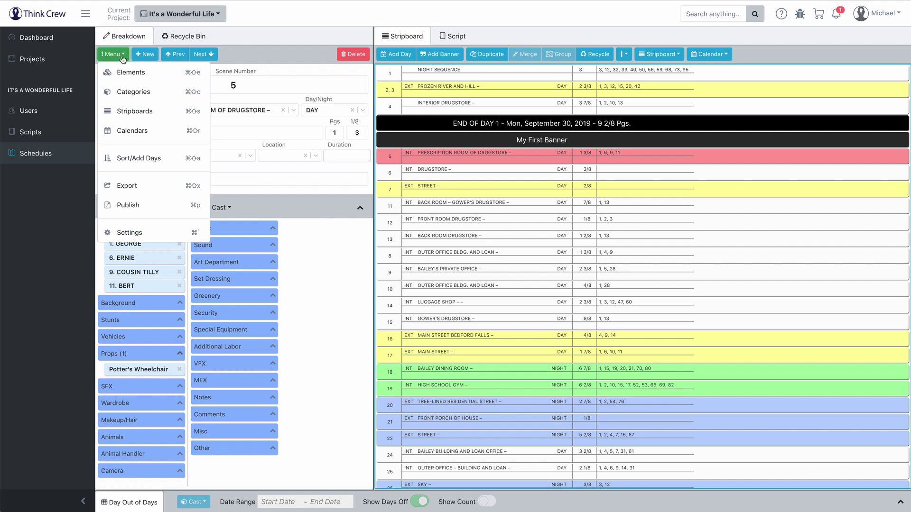
left_click(132, 113)
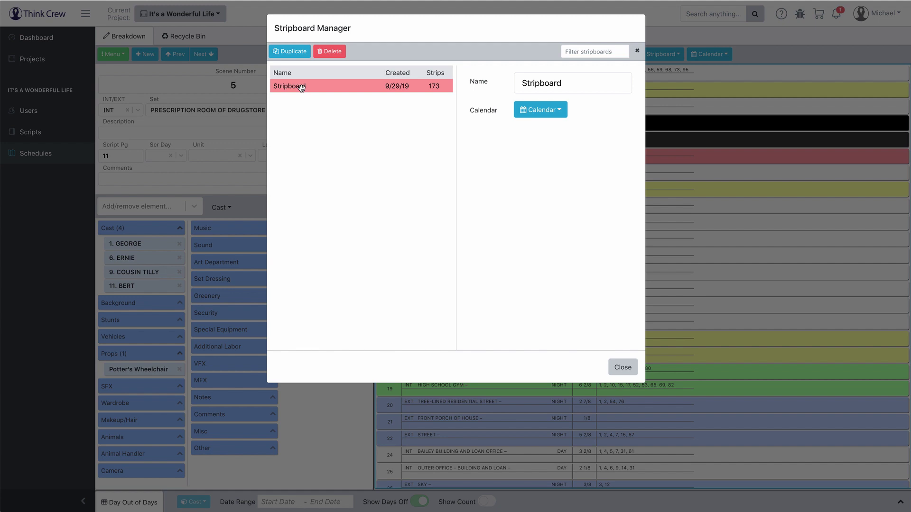
left_click(573, 82)
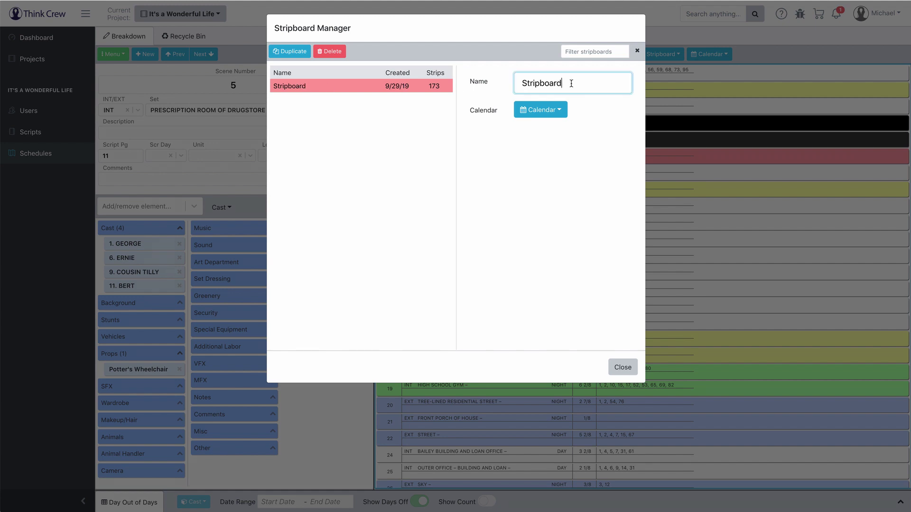
left_click_drag(573, 82, 463, 85)
type("Script Order")
left_click(513, 152)
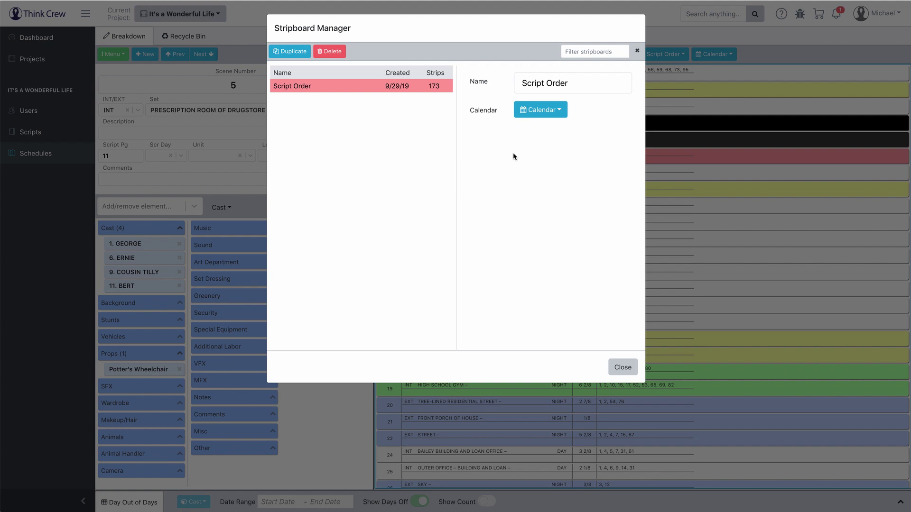
left_click(302, 86)
Step: Duplicate Script Order as 'First Pass' and make First Pass the active stripboard
left_click(297, 51)
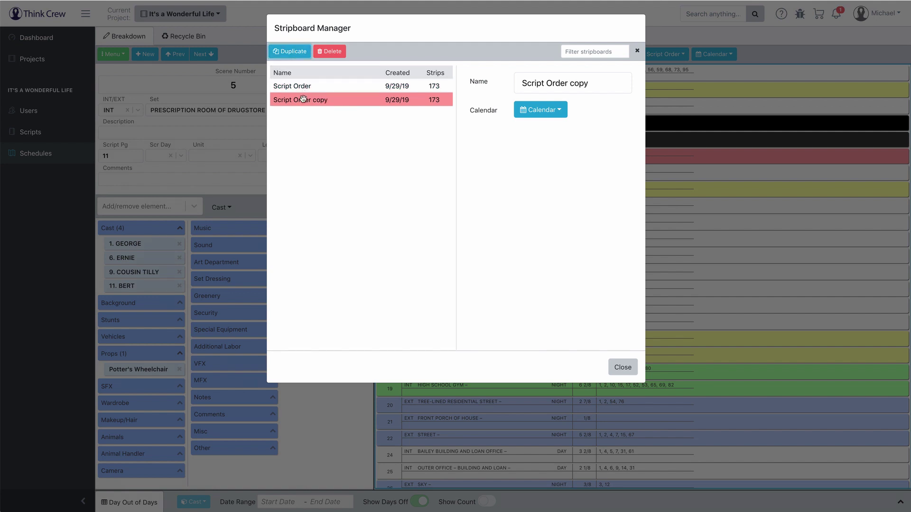
left_click_drag(596, 83, 504, 84)
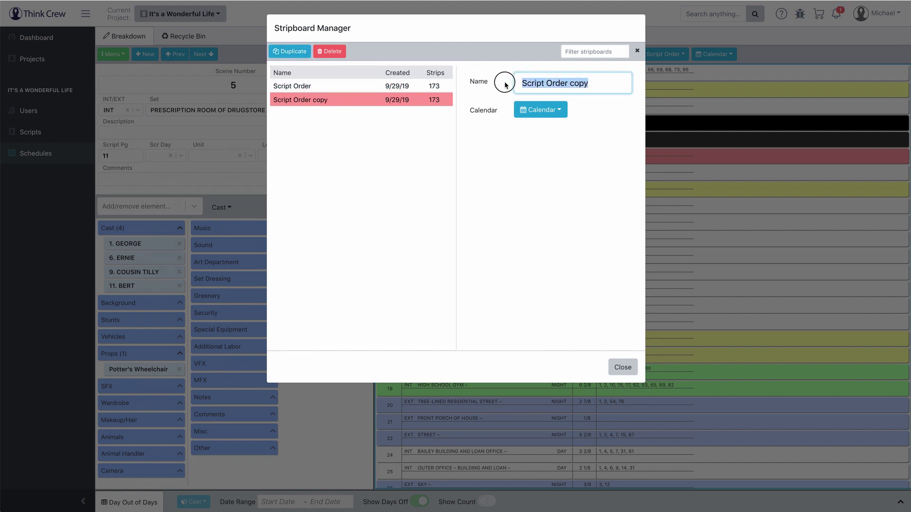
type("First Pass")
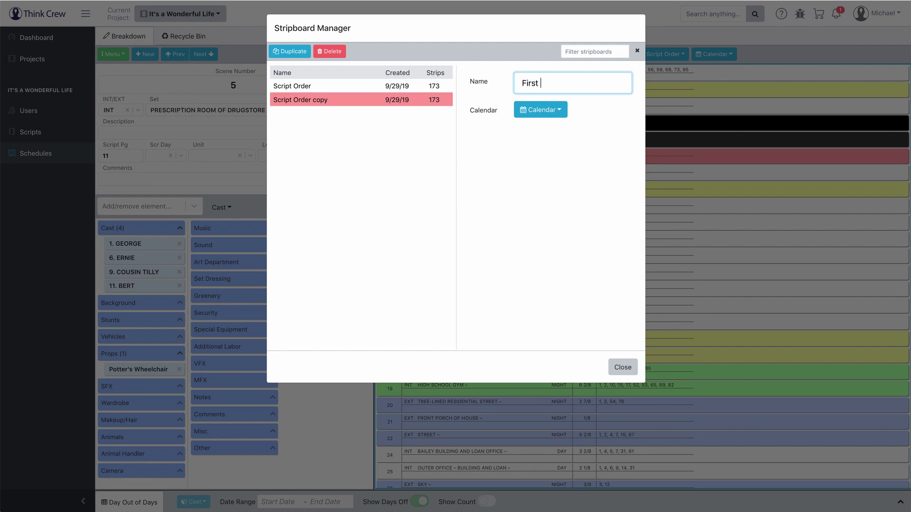
left_click(530, 157)
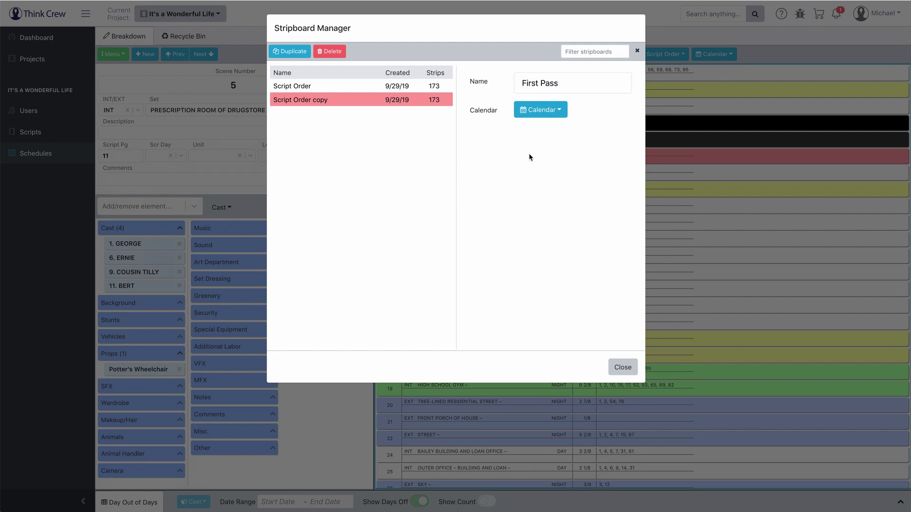
left_click(702, 189)
left_click(664, 54)
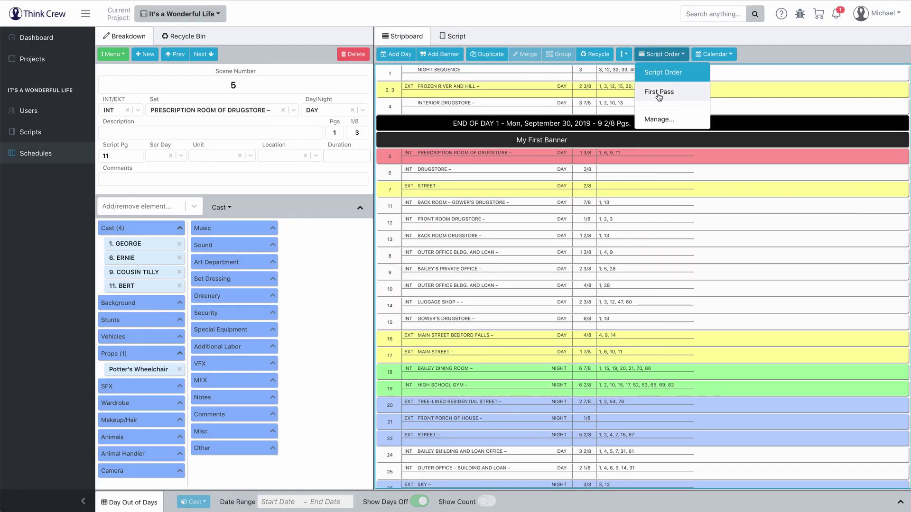
left_click(658, 94)
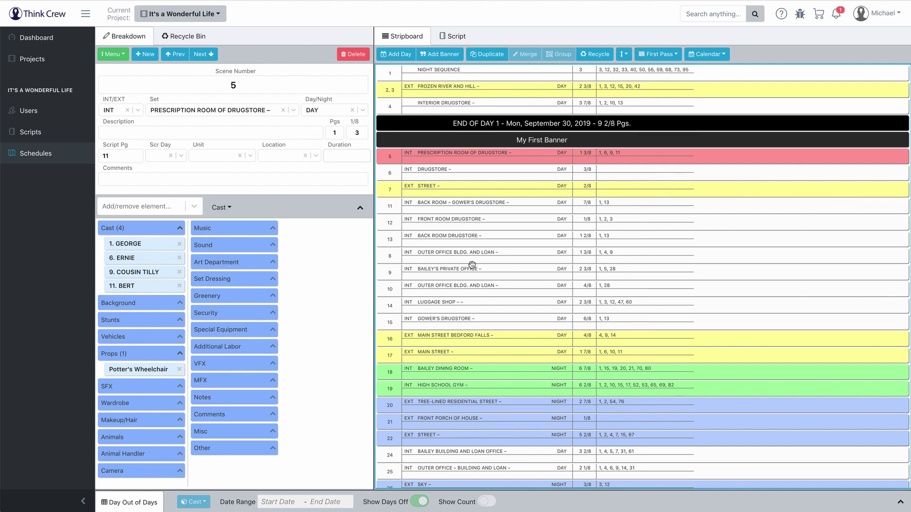
Step: Set the shoot calendar to start on October 14, 2019
left_click(112, 55)
left_click(122, 132)
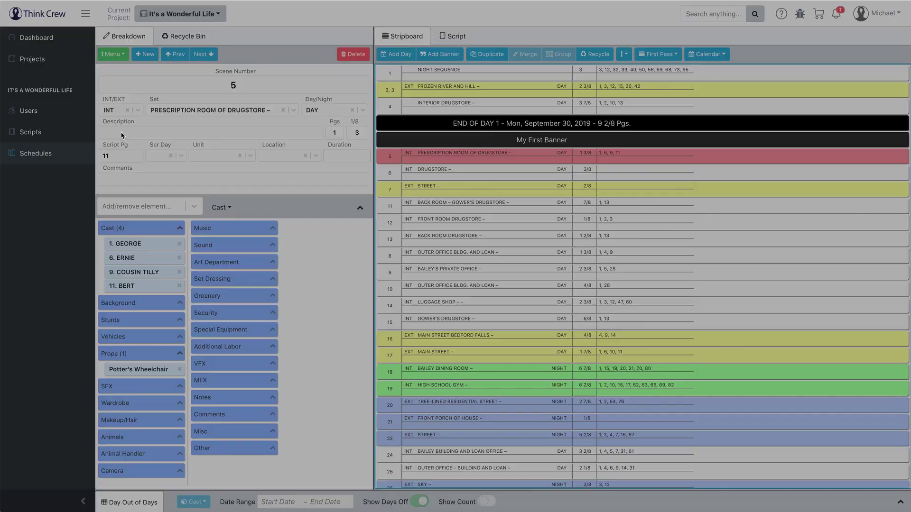
left_click(508, 229)
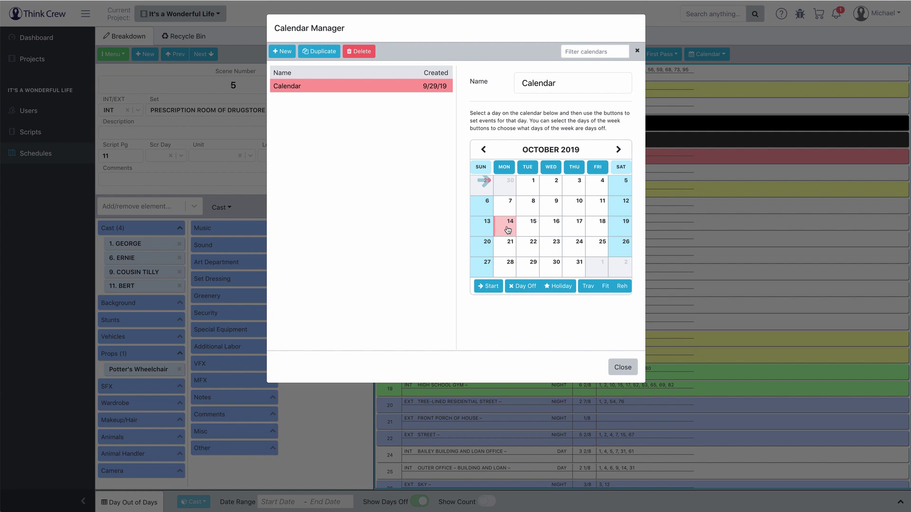
left_click(493, 287)
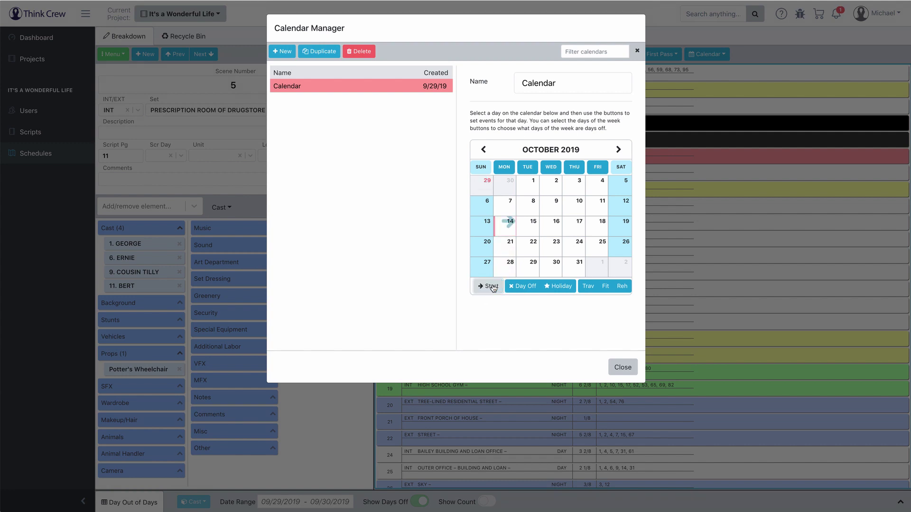
left_click(511, 228)
Step: Toggle the Friday and Sunday day-off settings back, leaving weekends as days off
left_click(597, 168)
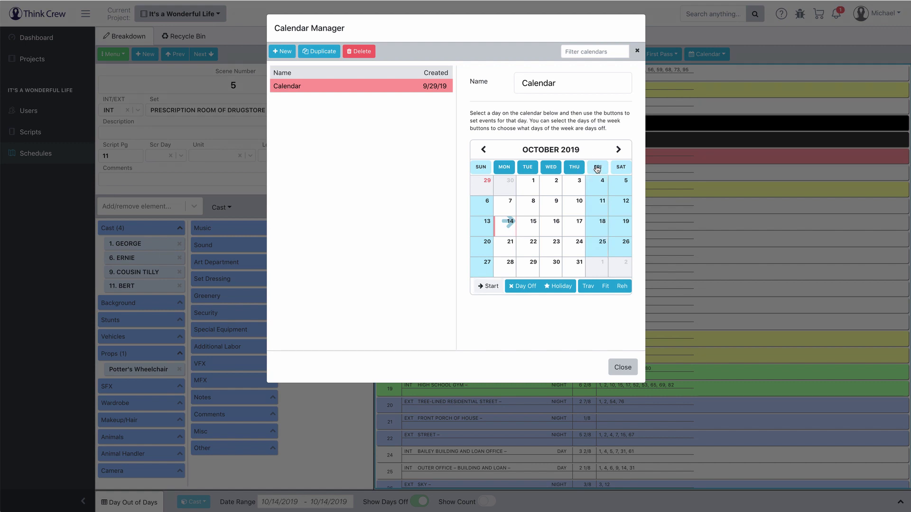
left_click(482, 167)
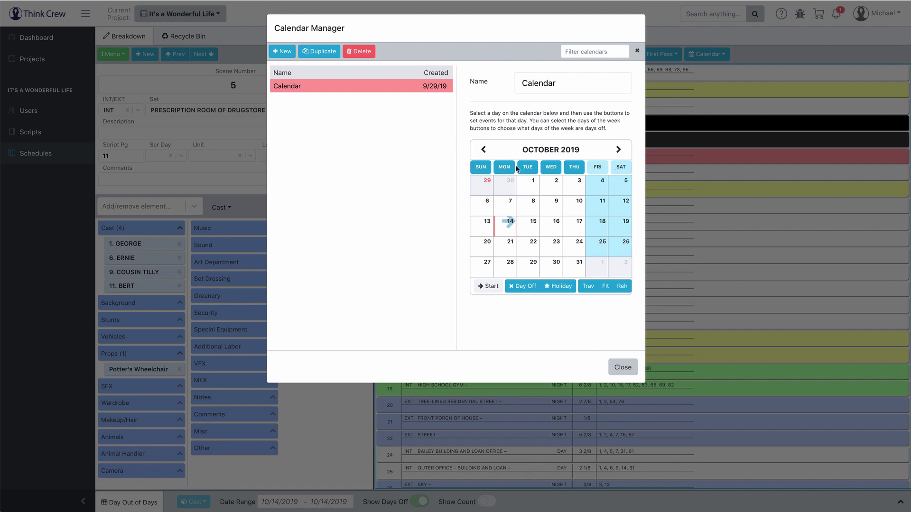
left_click(480, 167)
left_click(597, 167)
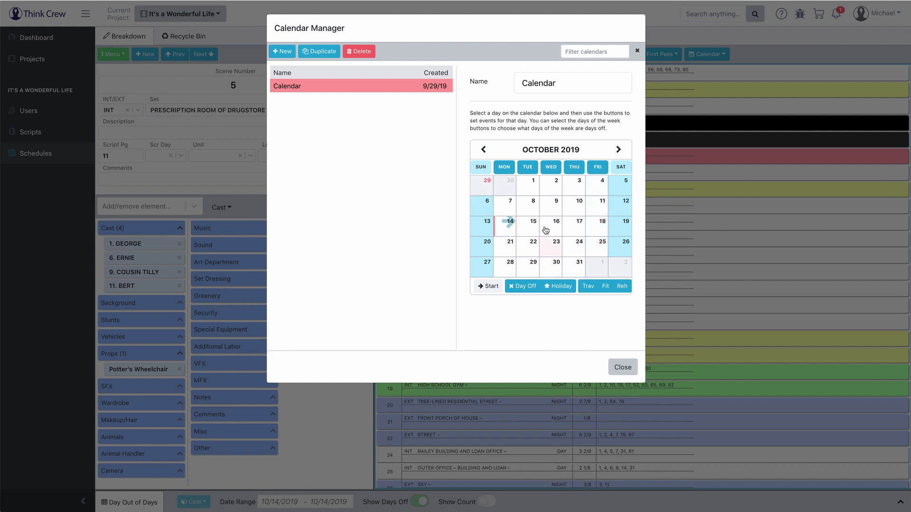
Step: Mark October 18 a day off, October 21 a holiday and October 25 a travel day
left_click(547, 209)
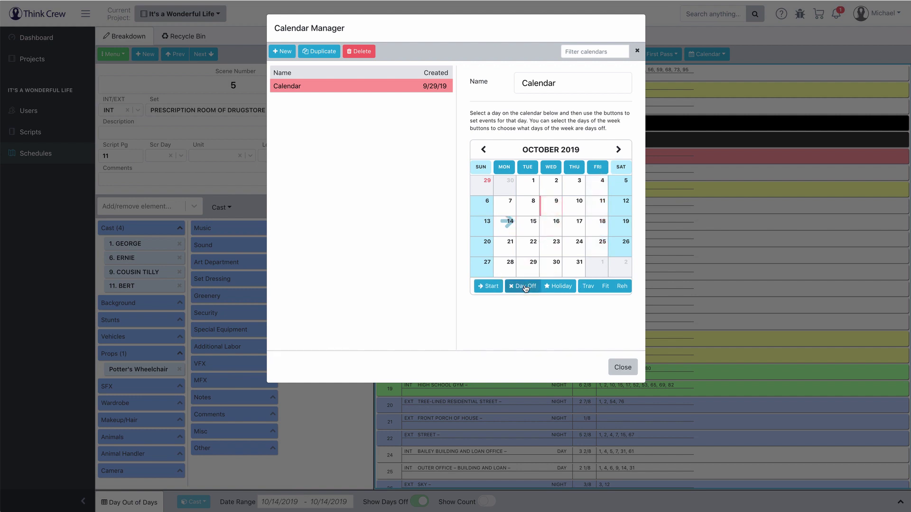
left_click(598, 229)
left_click(520, 288)
left_click(508, 245)
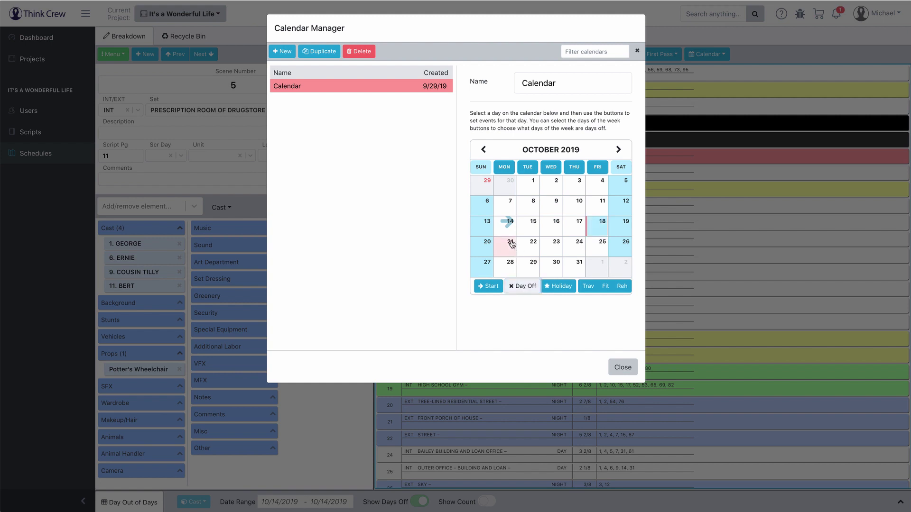
left_click(562, 287)
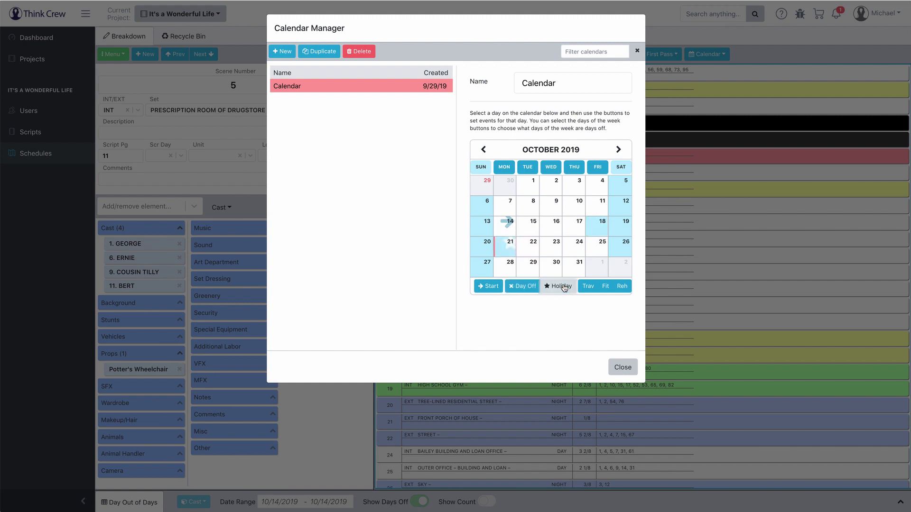
left_click(600, 246)
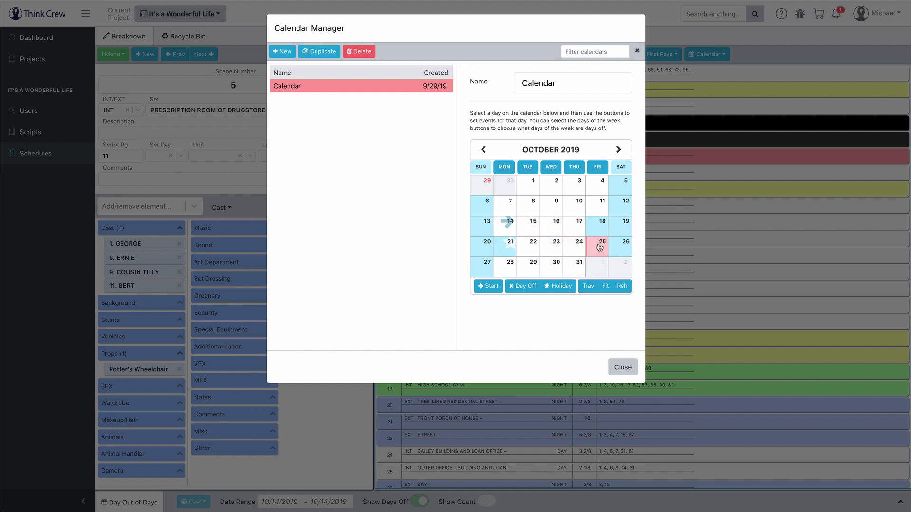
left_click(588, 287)
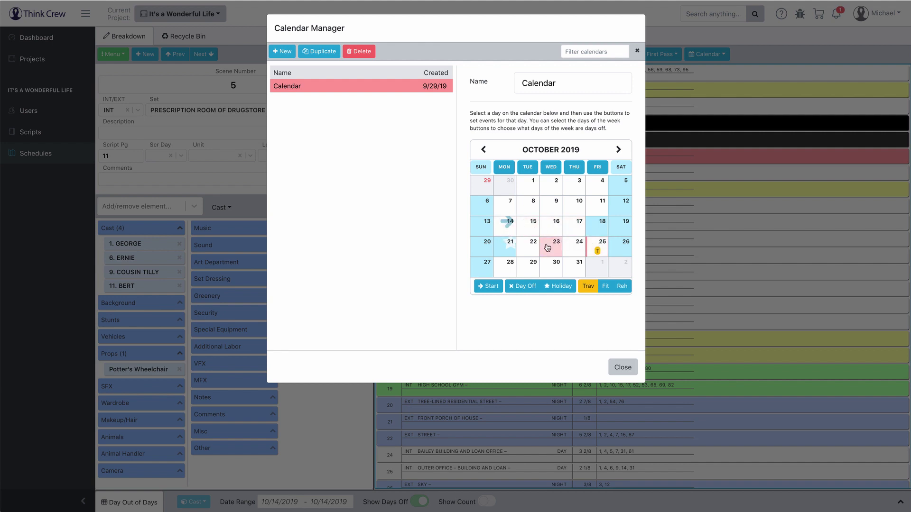
left_click(625, 368)
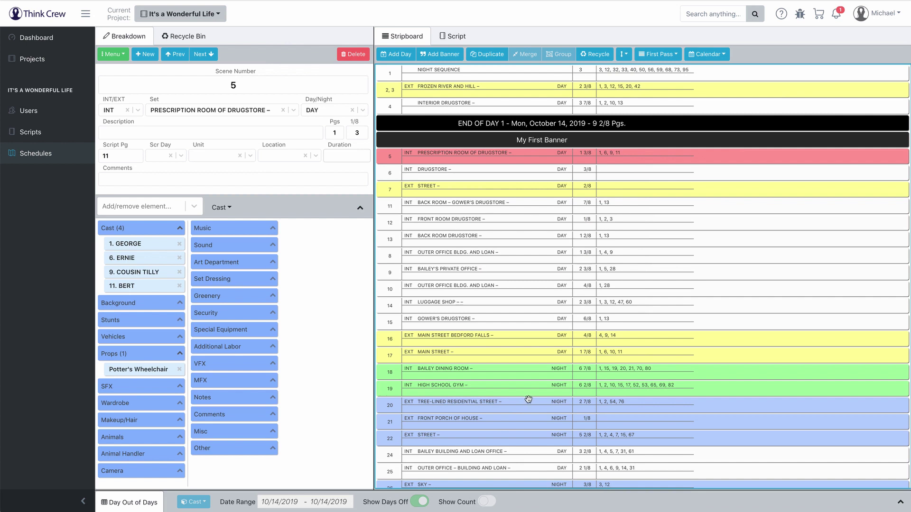
Step: In the Sort Strips / Add Day Breaks dialog, select Set, INT/EXT and Day/Night as sort categories
left_click(115, 54)
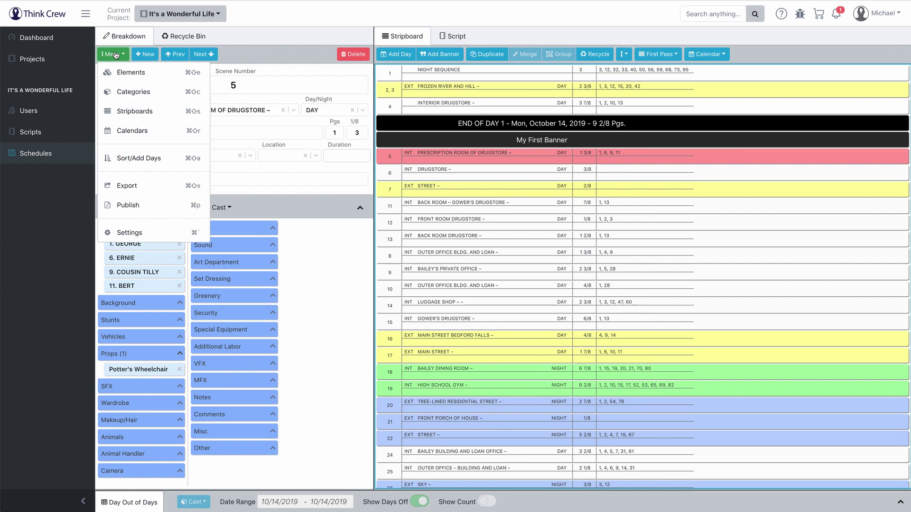
left_click(128, 159)
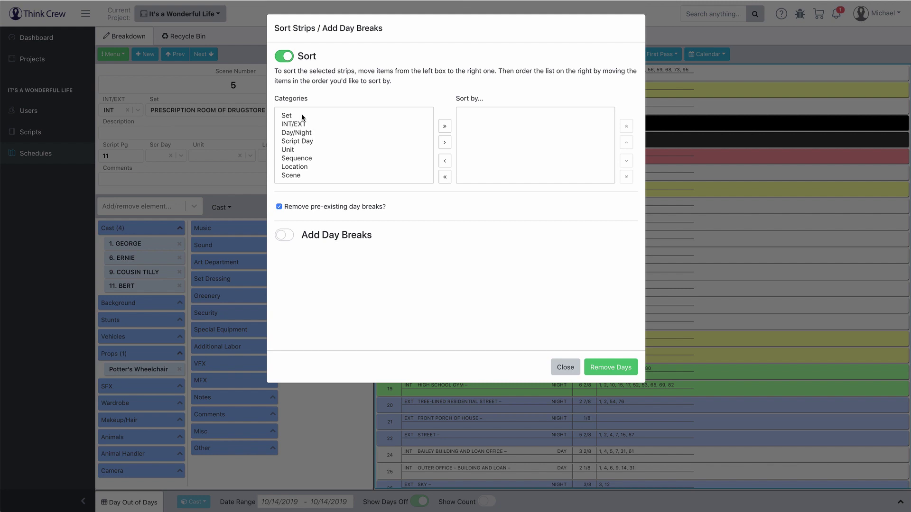
left_click(302, 117)
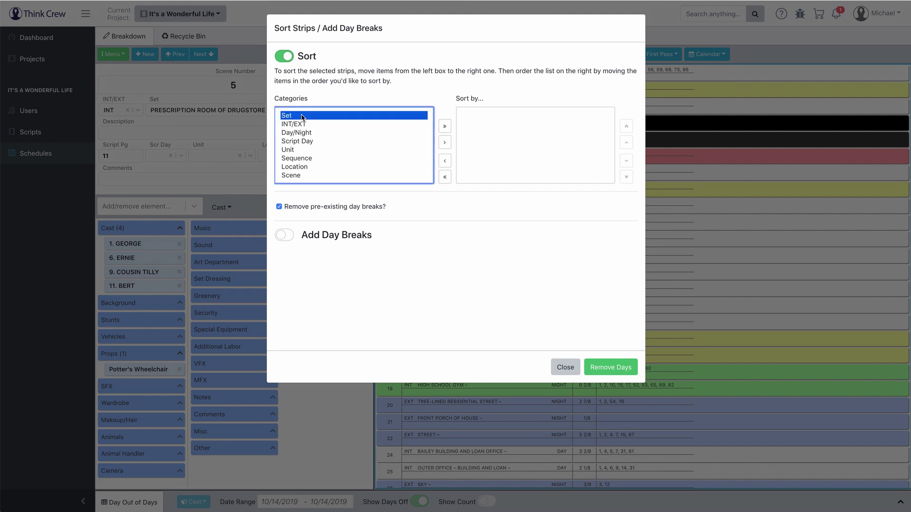
left_click(302, 124, "shift")
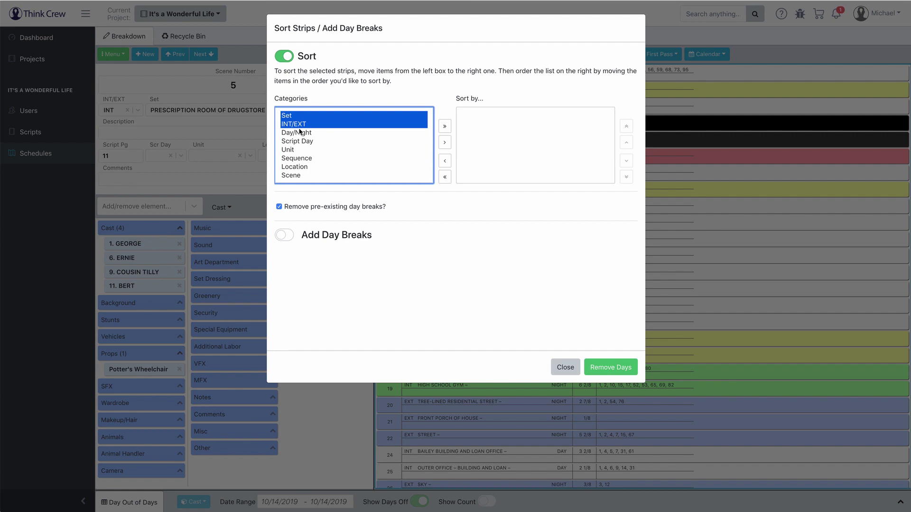
left_click(302, 133, "shift")
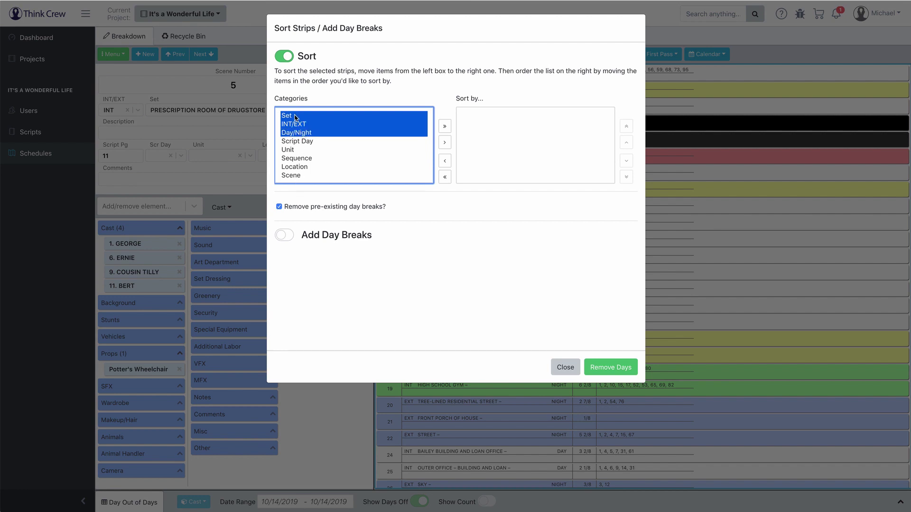